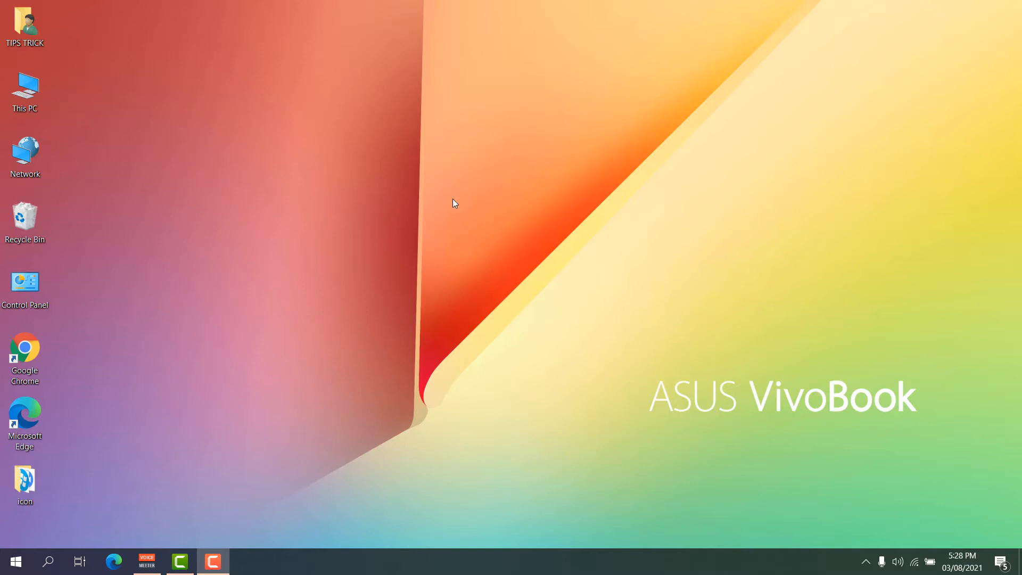
Search Windows for 'outlook', then dismiss the search results.
click(50, 558)
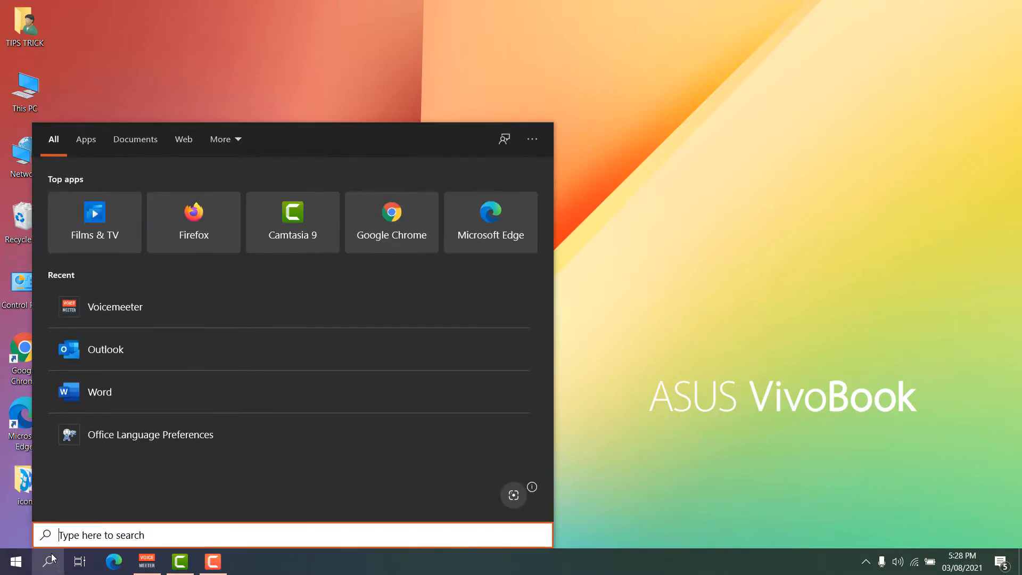
text(out)
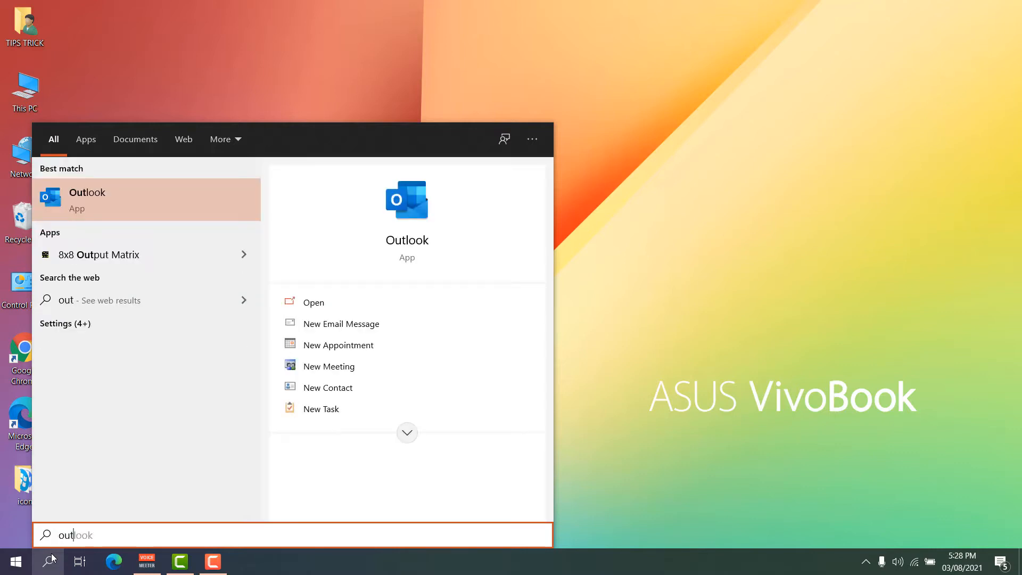
text(look)
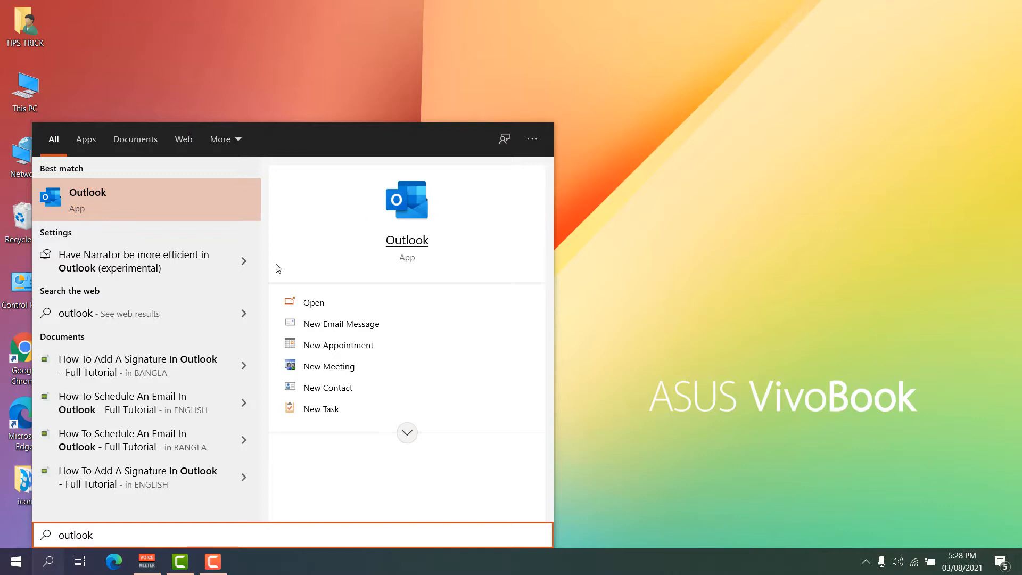
click(609, 331)
Open the Start menu and scroll through the alphabetical app list.
key(super)
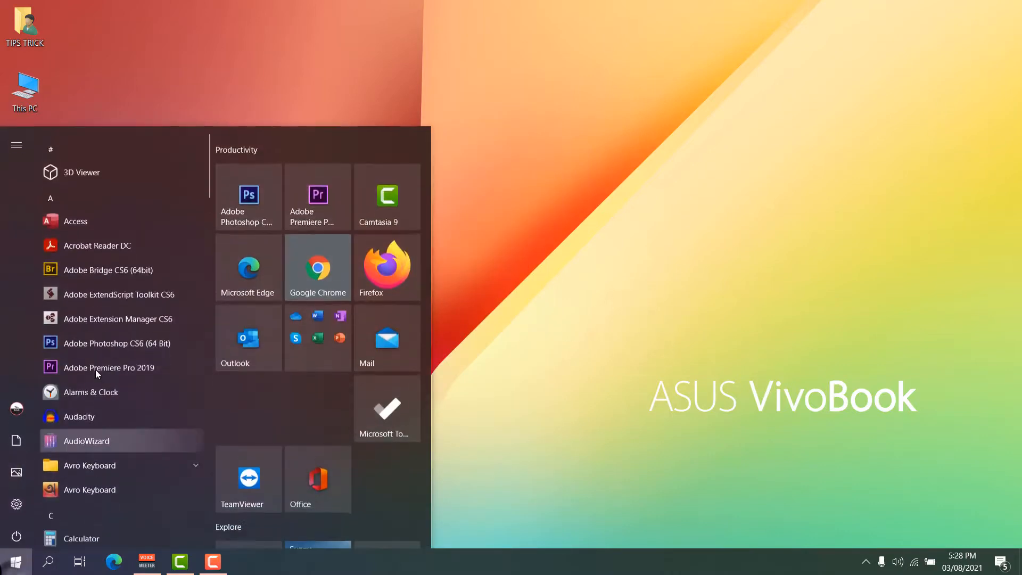
scroll(103, 363, down, 15)
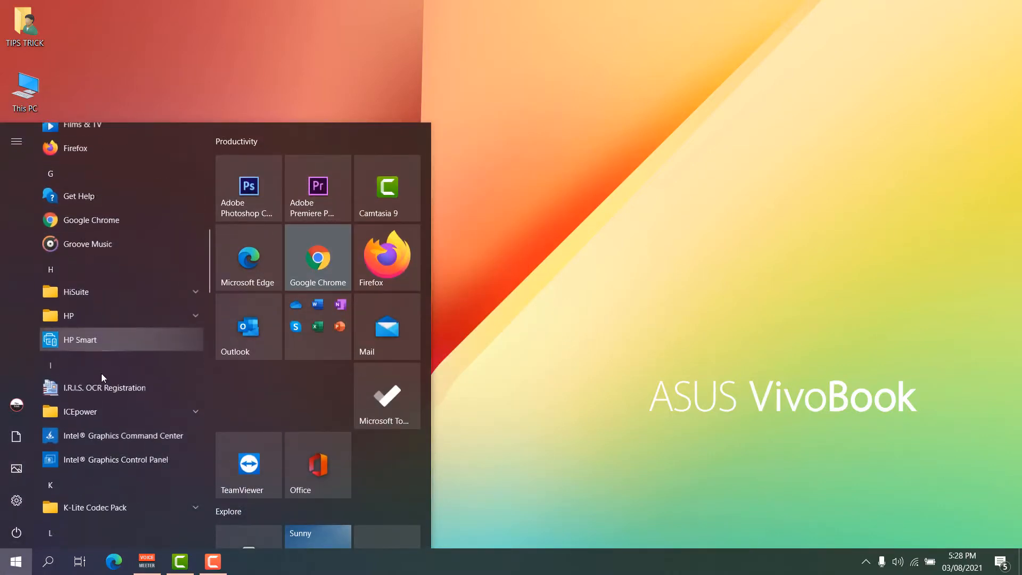
scroll(101, 372, down, 5)
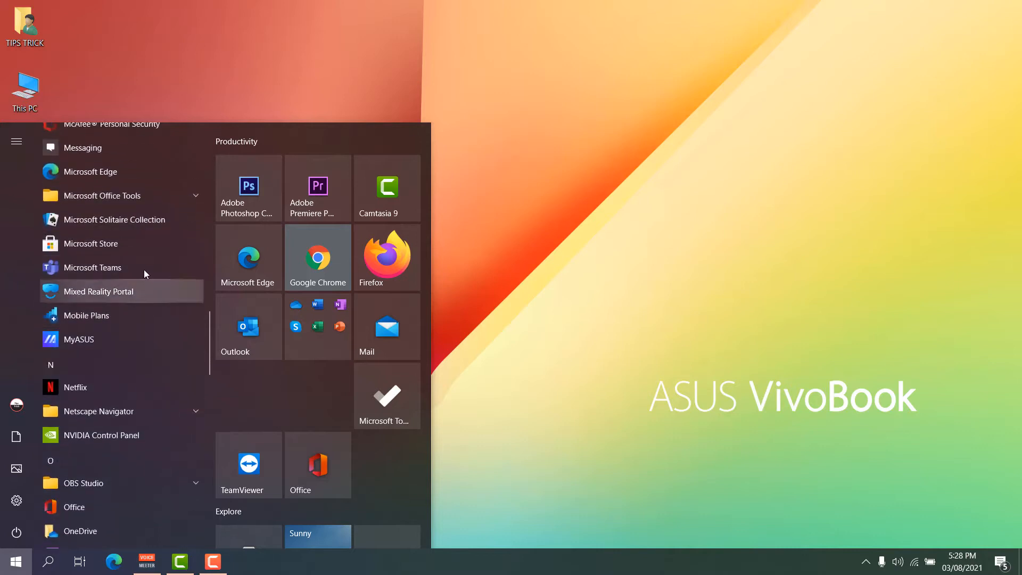
scroll(126, 270, down, 10)
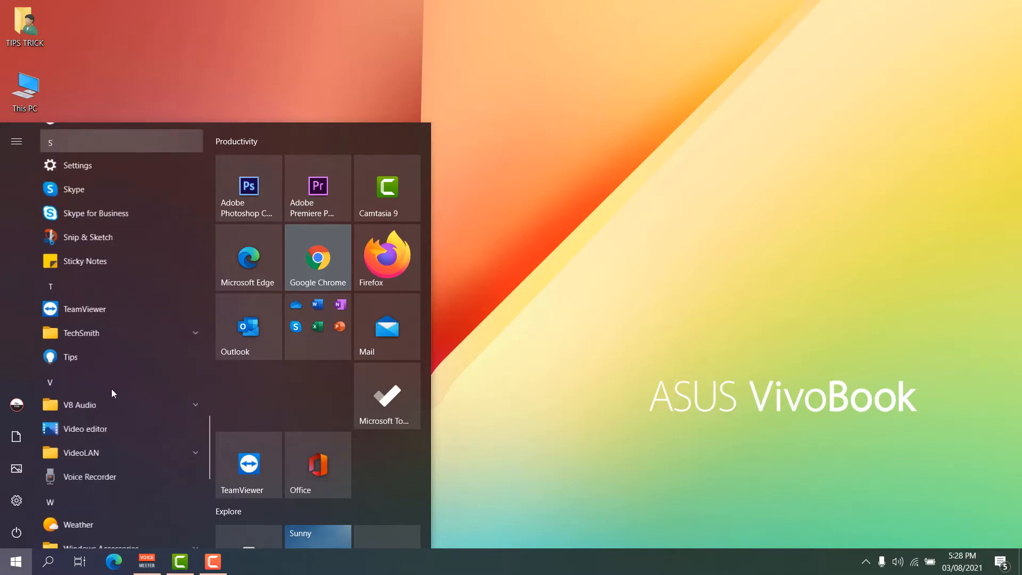
scroll(112, 393, down, 8)
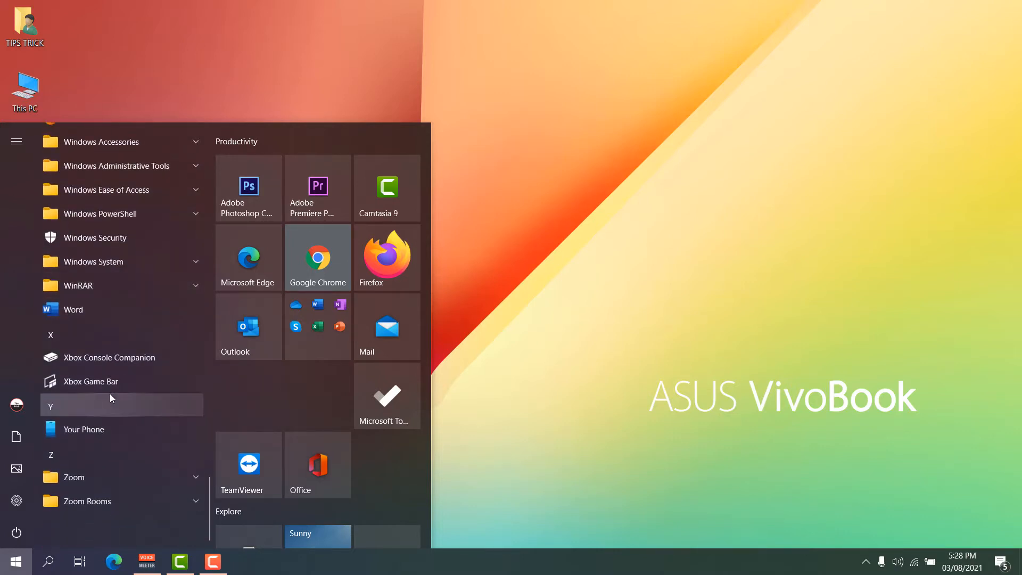
scroll(107, 407, up, 10)
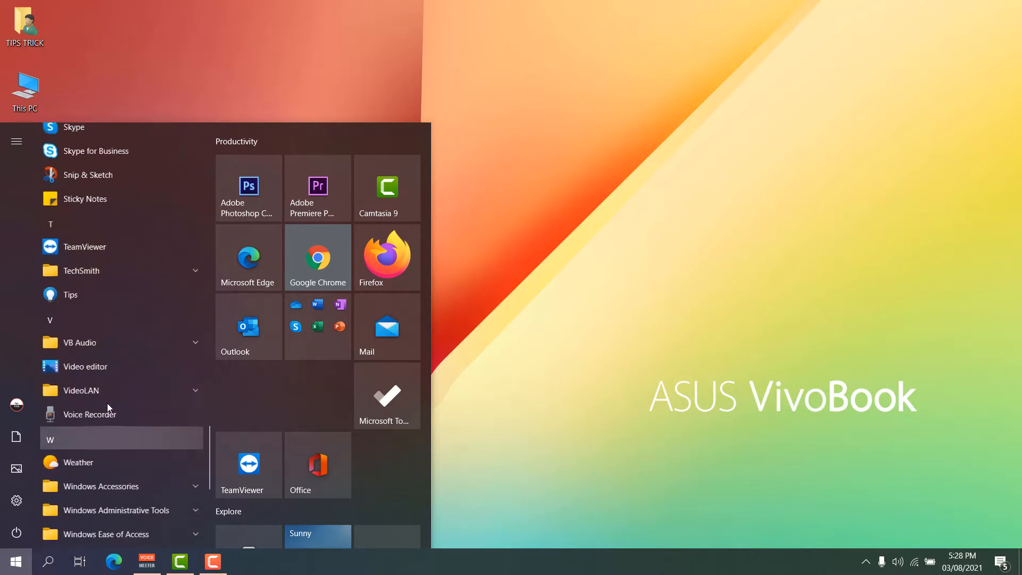
scroll(107, 404, up, 4)
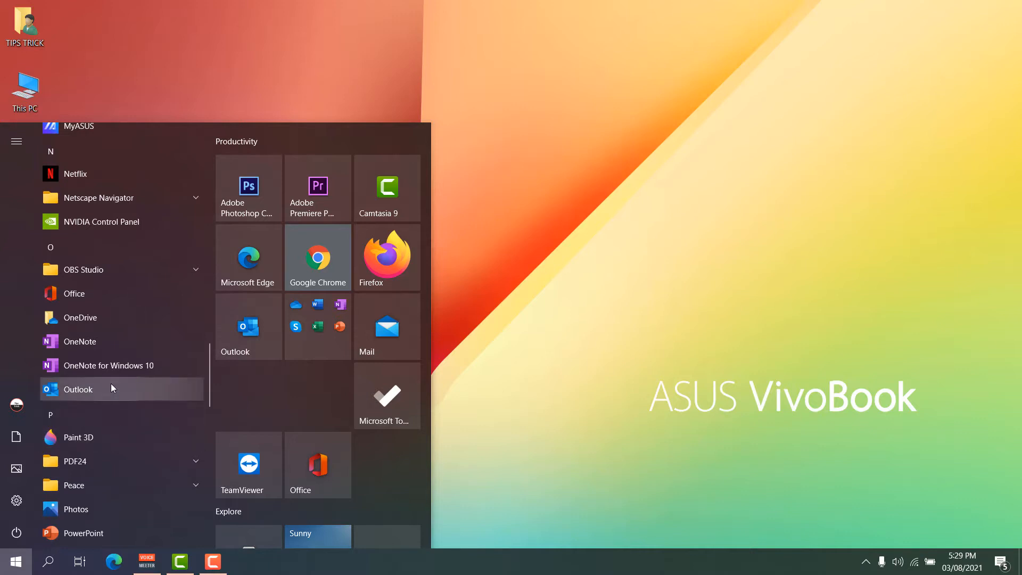
scroll(111, 385, up, 5)
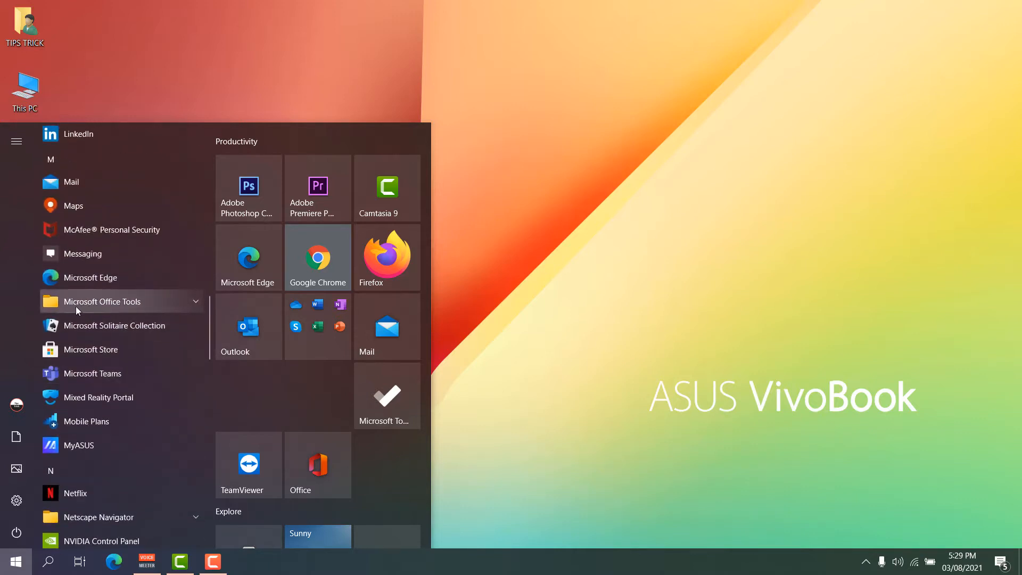
Expand and collapse Microsoft Office Tools, then bring up the Outlook entry's context options.
click(193, 302)
click(193, 302)
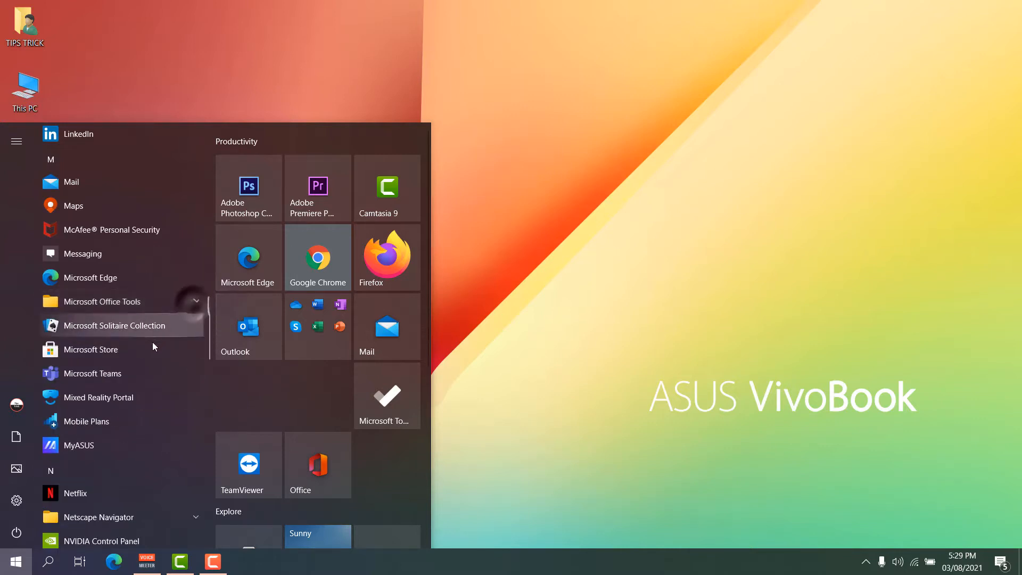
scroll(131, 368, down, 6)
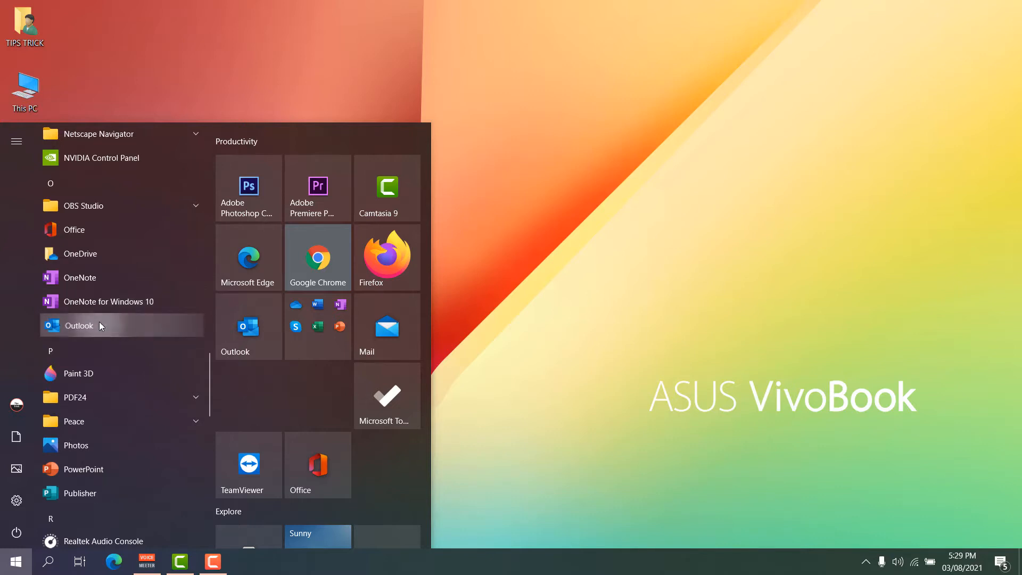
right_click(99, 322)
Open the Outlook shortcut's file location in the Start Menu Programs folder.
mouse_move(147, 361)
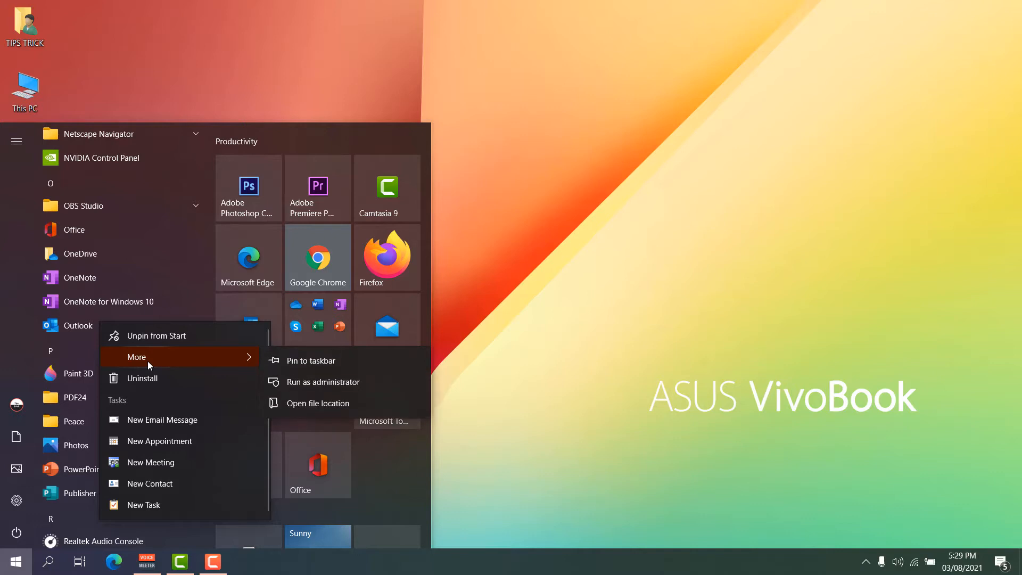
click(298, 405)
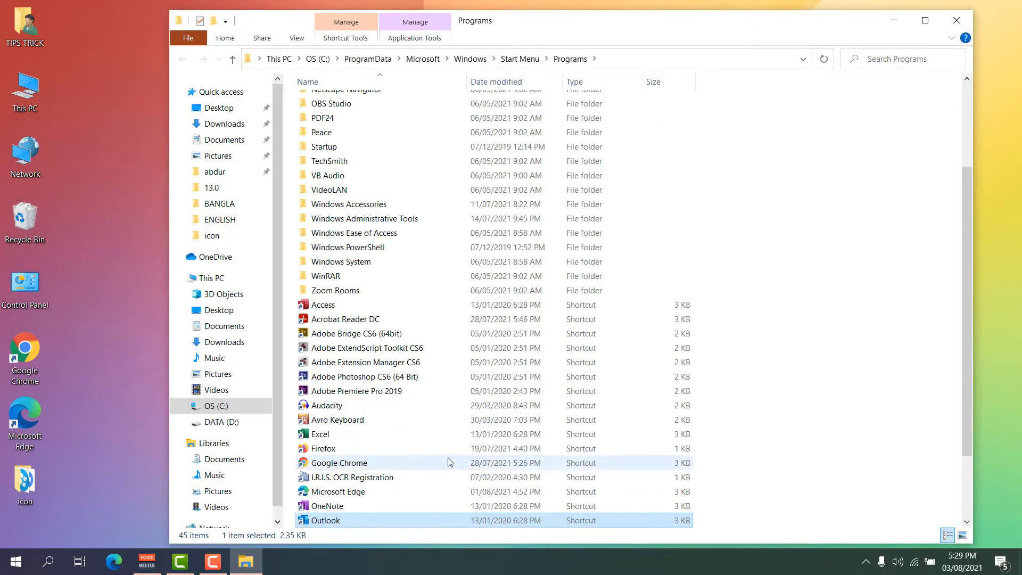
scroll(361, 462, down, 2)
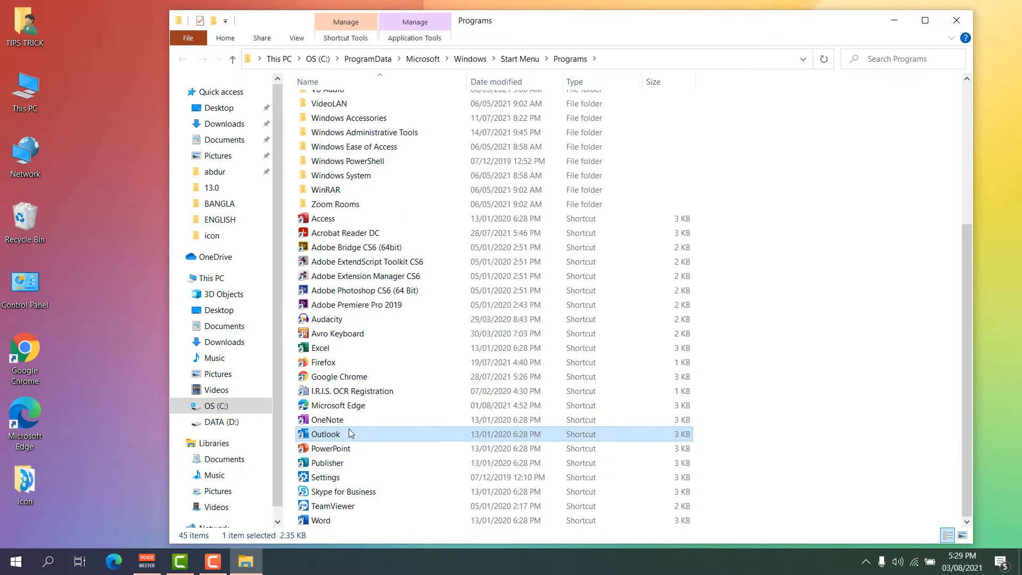
double_click(349, 432)
Send the Outlook shortcut to the desktop, then close File Explorer.
right_click(349, 434)
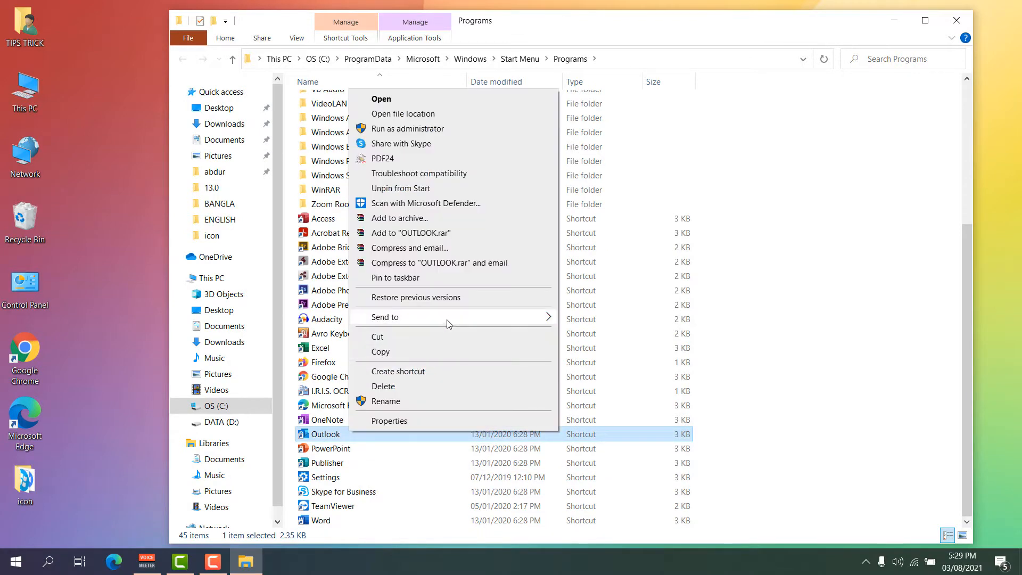
mouse_move(447, 322)
click(590, 348)
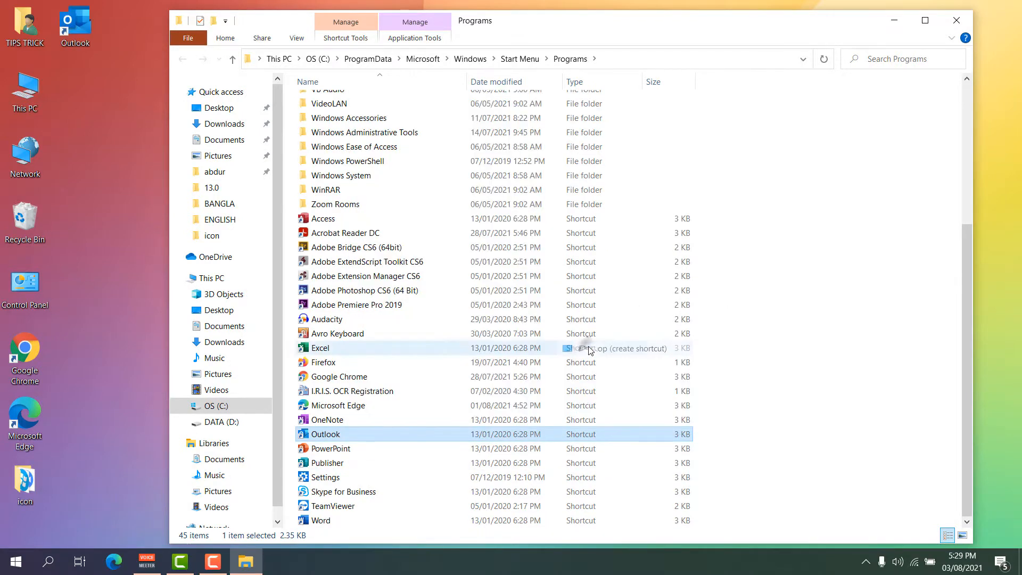
click(945, 21)
click(245, 129)
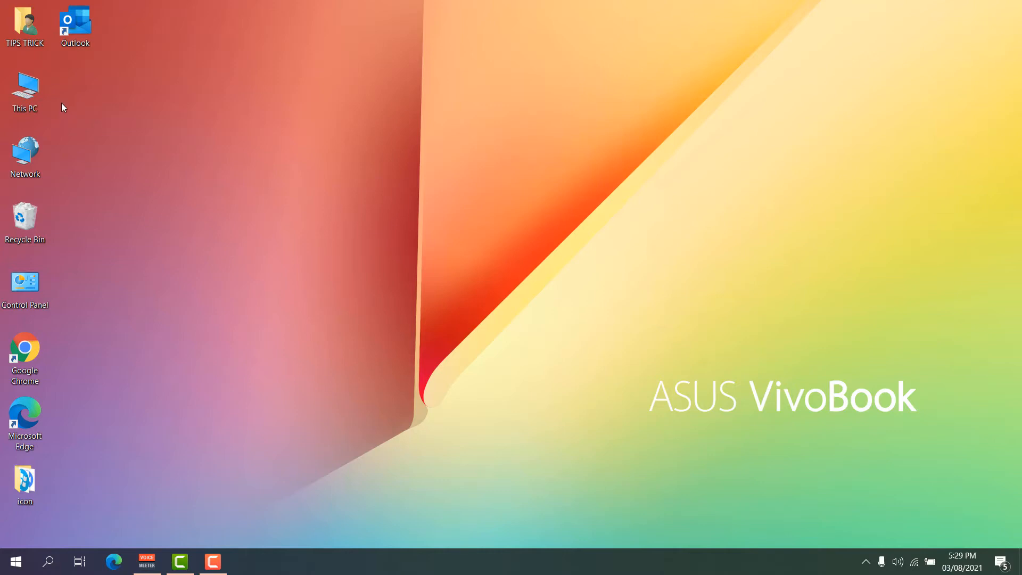
Launch Outlook from the desktop shortcut and expand the account's folder list.
click(84, 98)
double_click(67, 38)
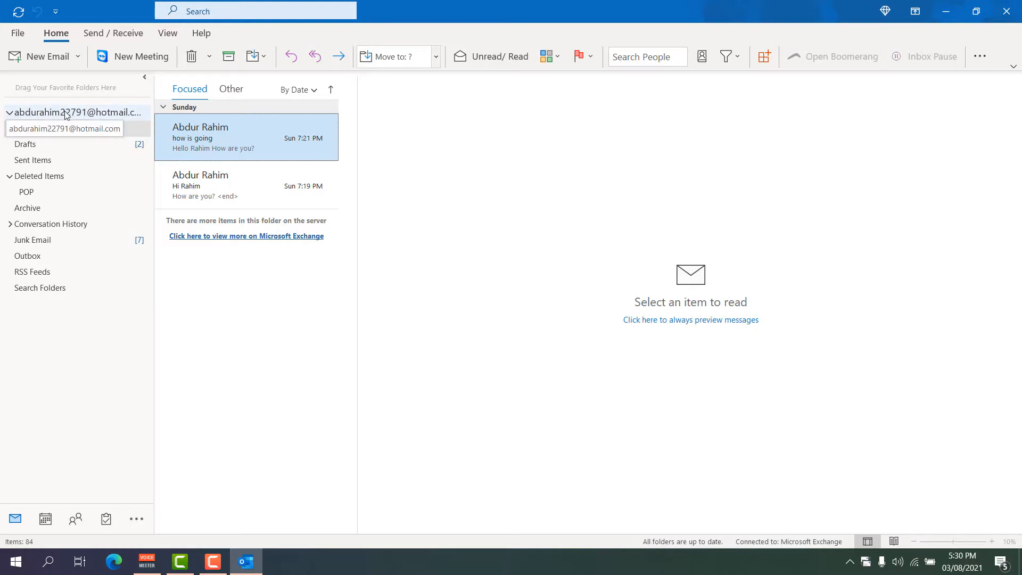
click(9, 112)
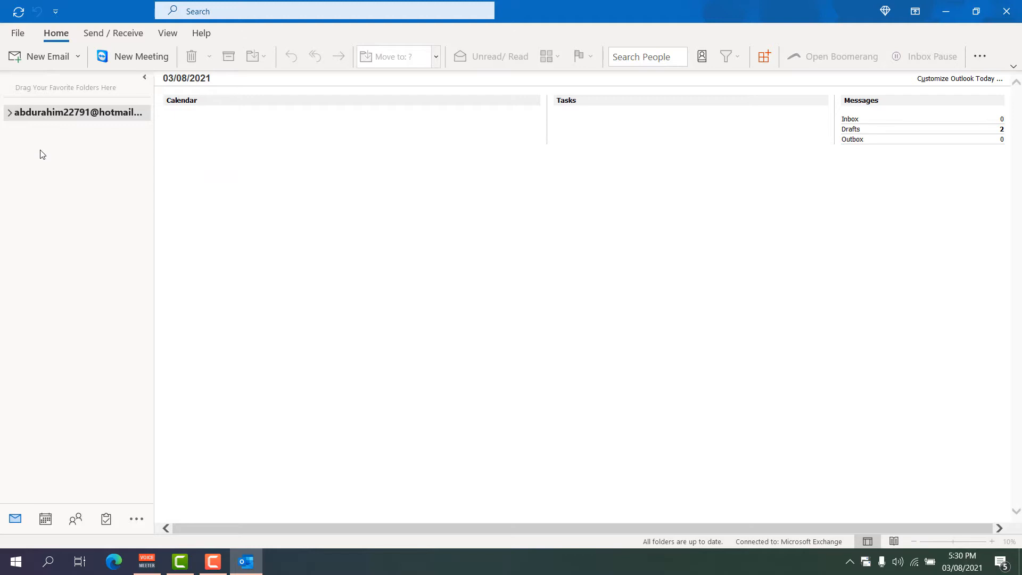
click(10, 112)
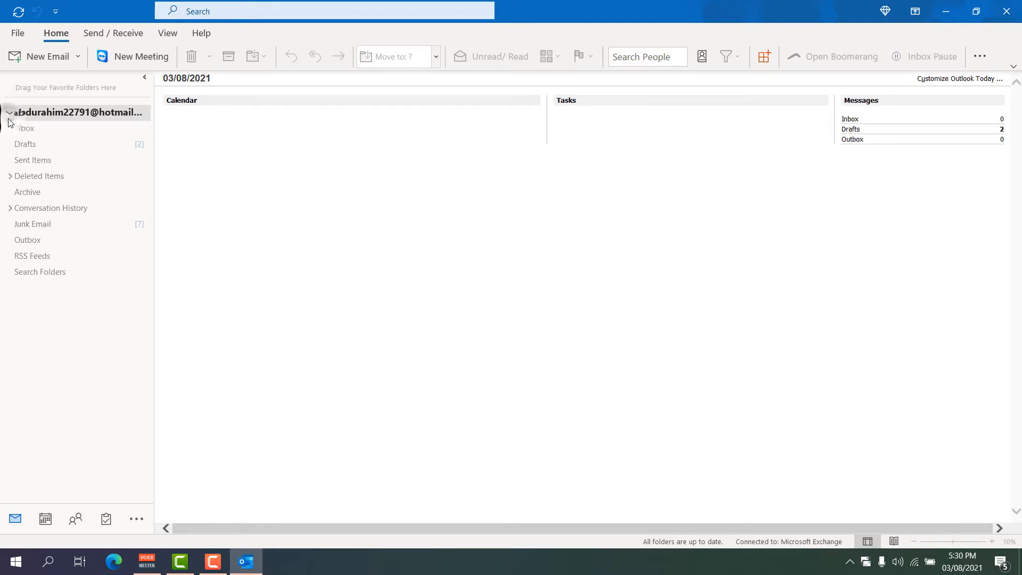
Open the Inbox, then the Drafts folder, and select the second saved draft.
click(33, 133)
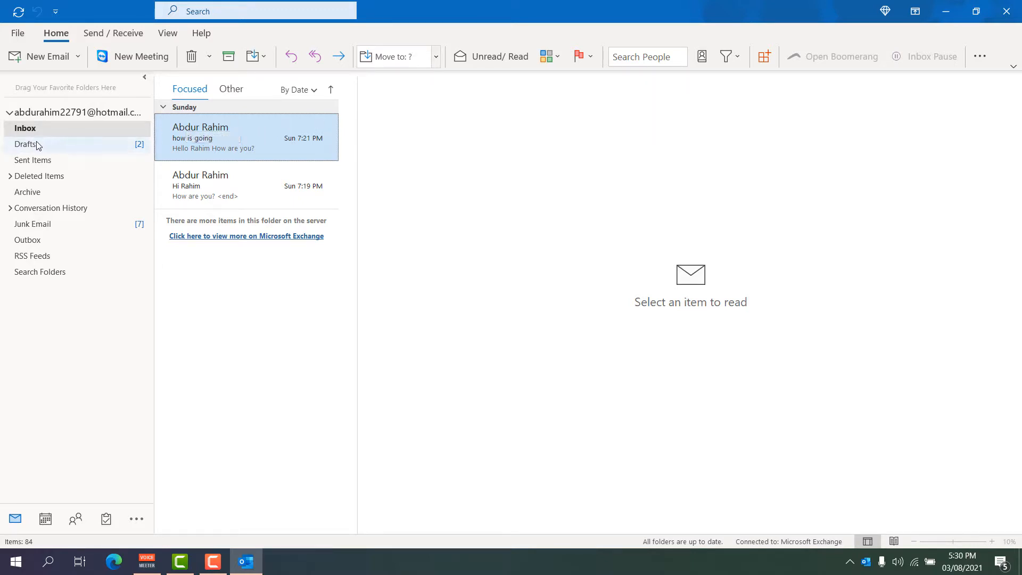
click(33, 143)
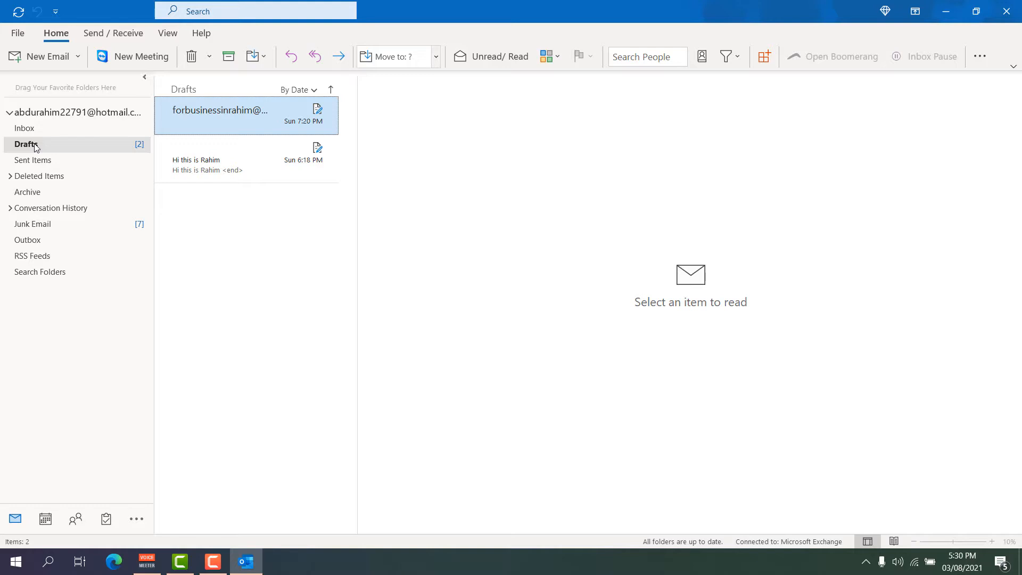
click(208, 165)
double_click(216, 144)
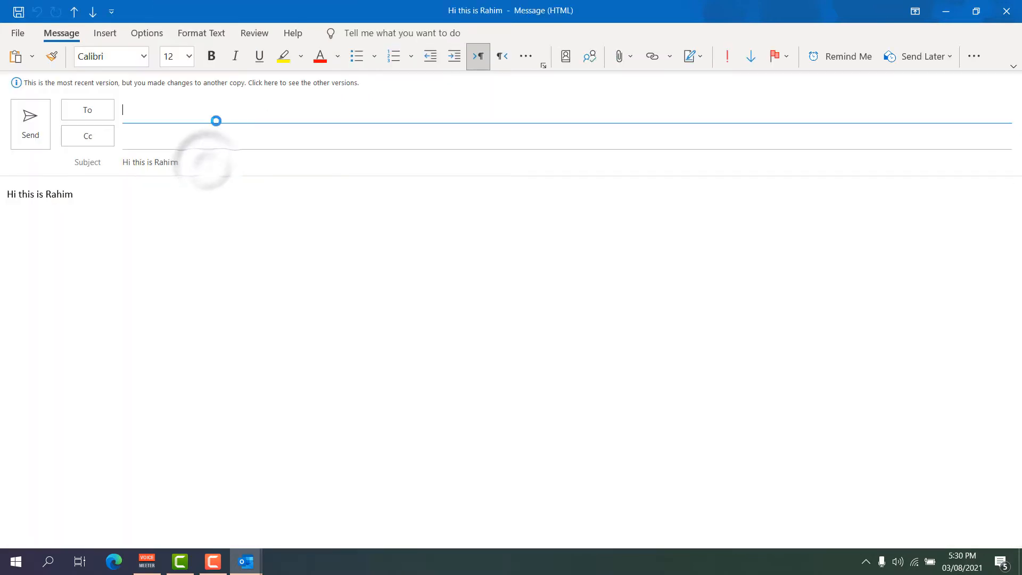
click(1005, 11)
click(520, 319)
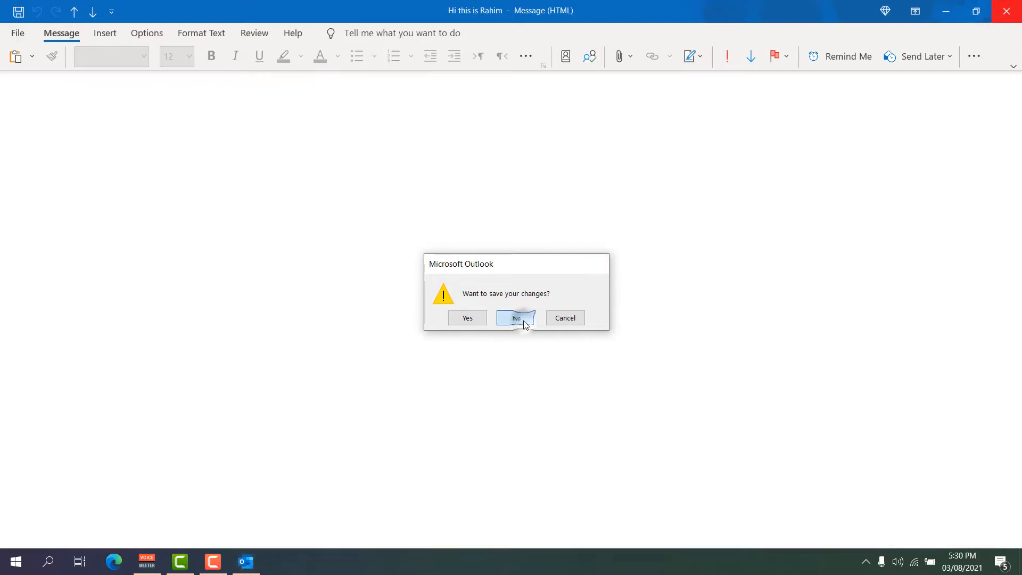
click(52, 162)
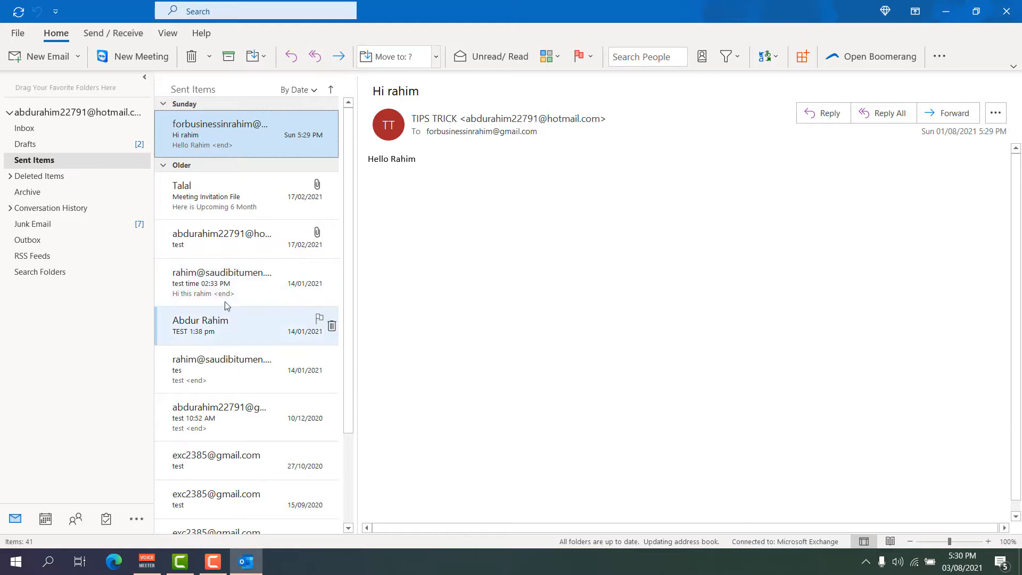
Move the 'hi how are you' message from Deleted Items to Inbox via Move to Other Folder.
click(44, 176)
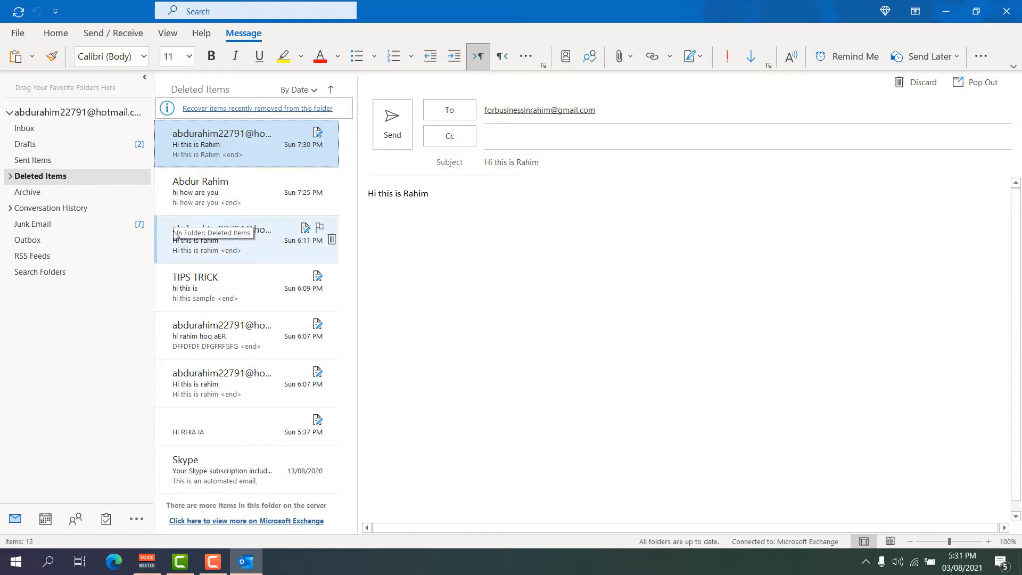
right_click(205, 200)
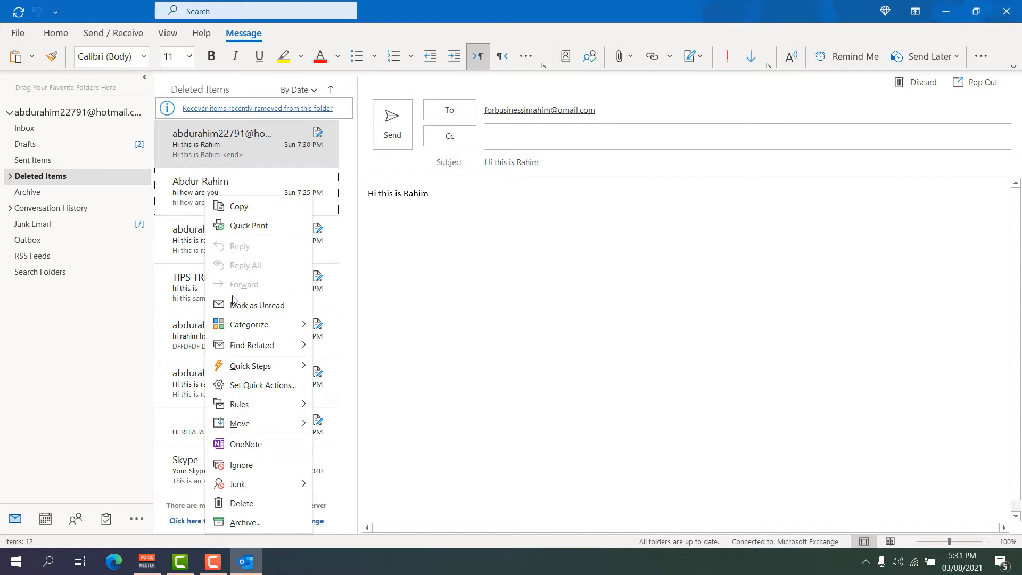
mouse_move(260, 421)
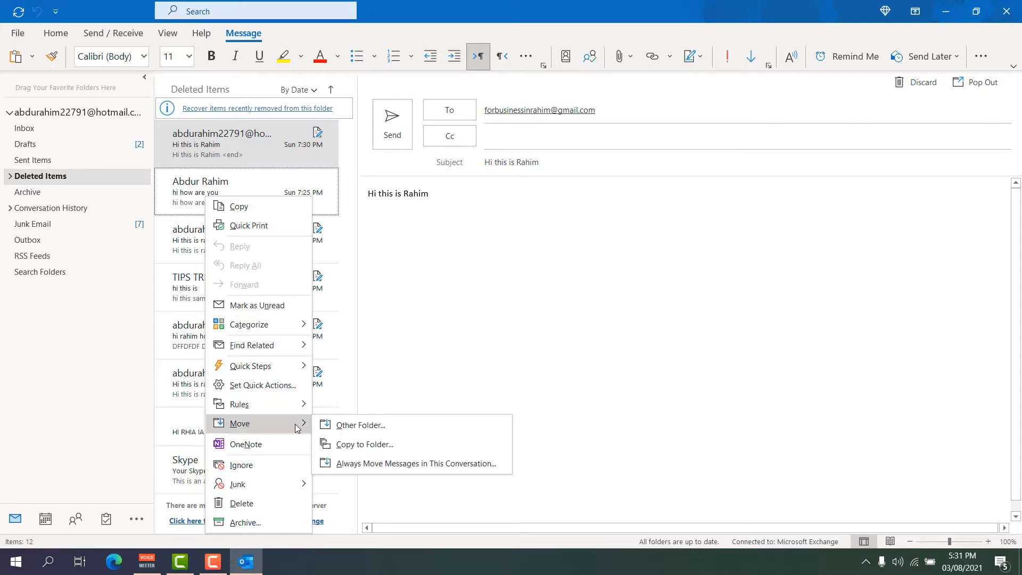
click(363, 431)
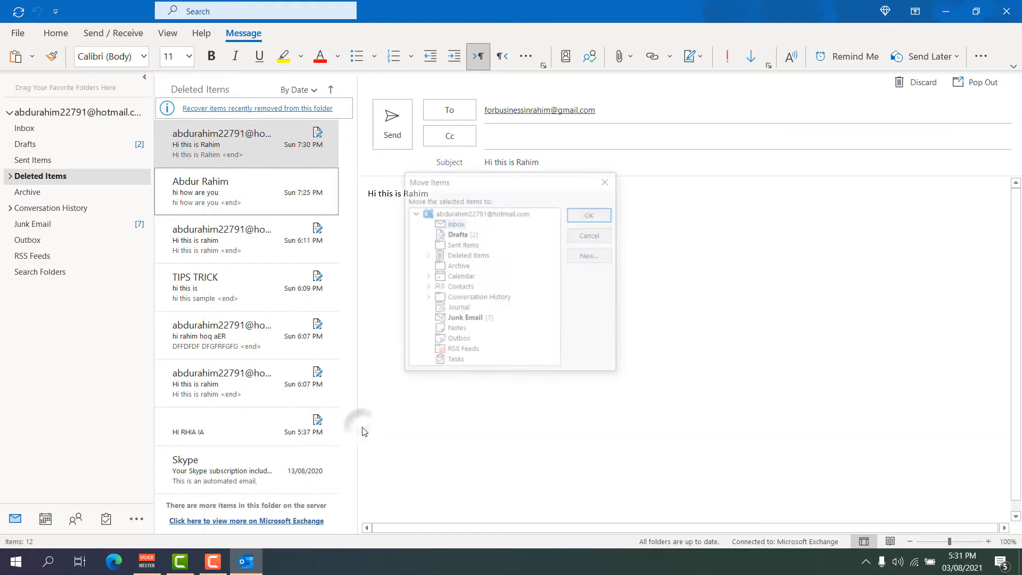
click(454, 224)
click(591, 214)
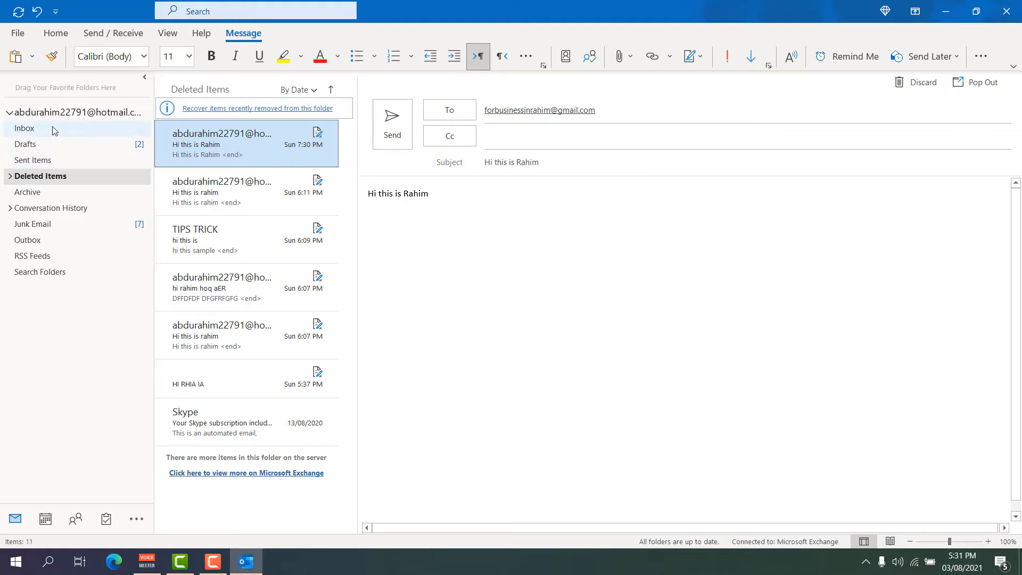
Go to Junk Email and open the 'Hi how are you' message among its 7 items.
click(33, 224)
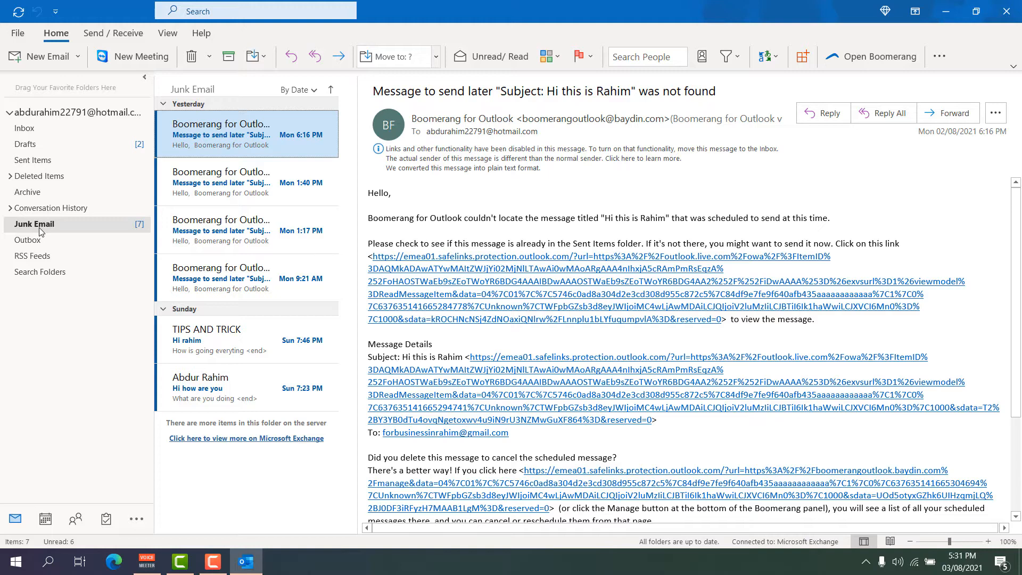
click(24, 129)
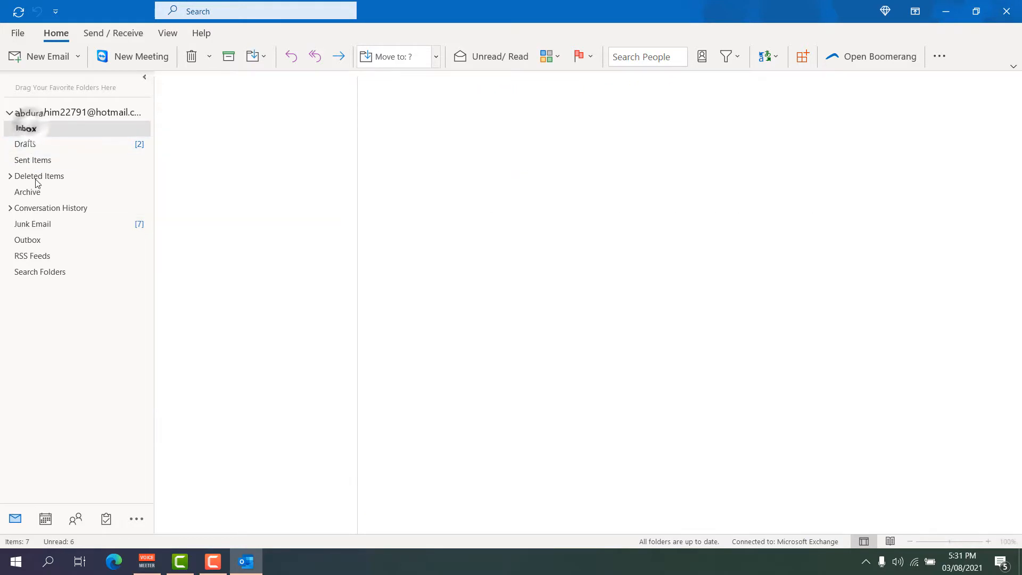
click(33, 224)
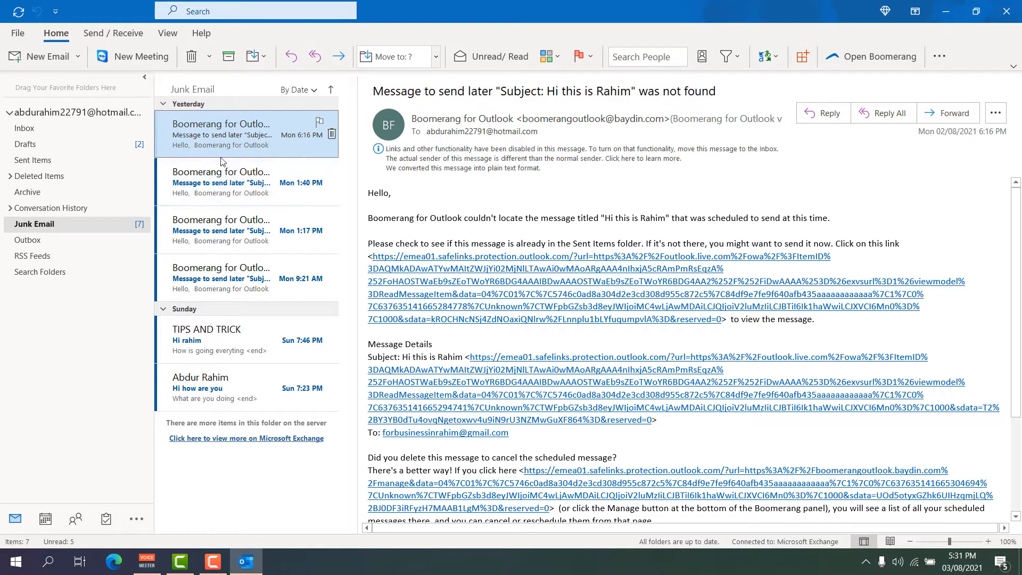
click(221, 386)
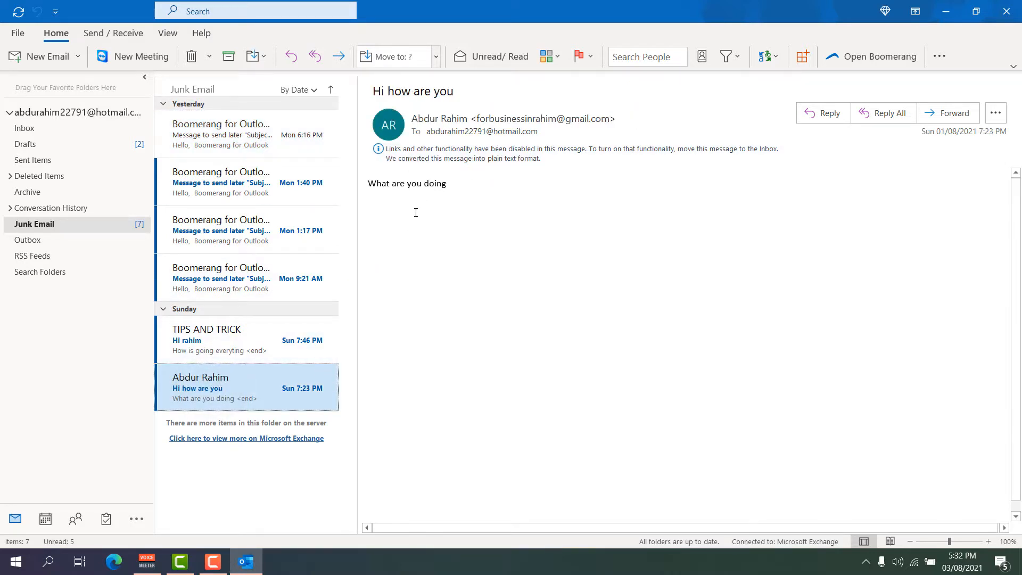
Create an Always Move rule sending the 'Hi how are you' conversation to Inbox.
right_click(231, 395)
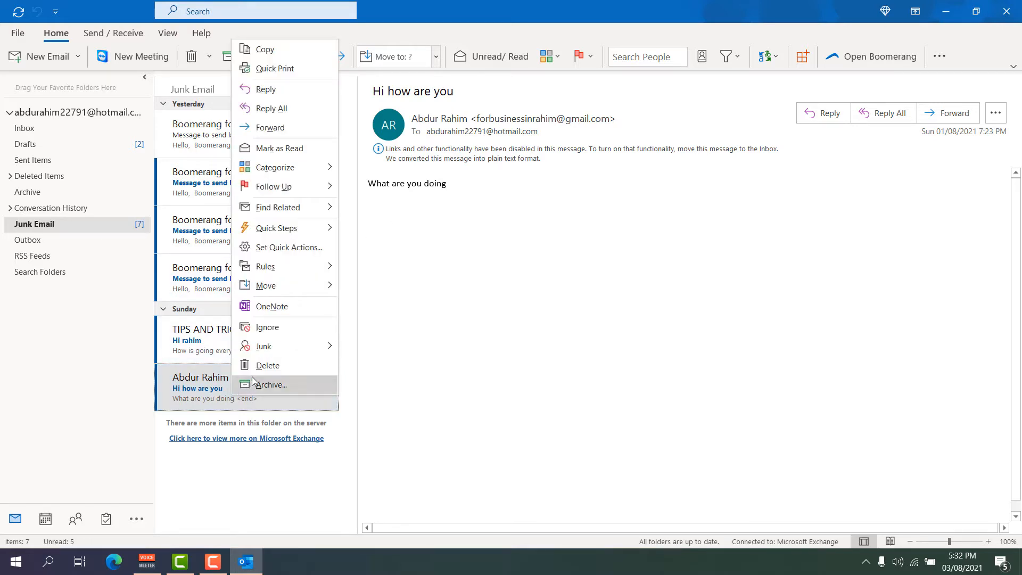
mouse_move(306, 290)
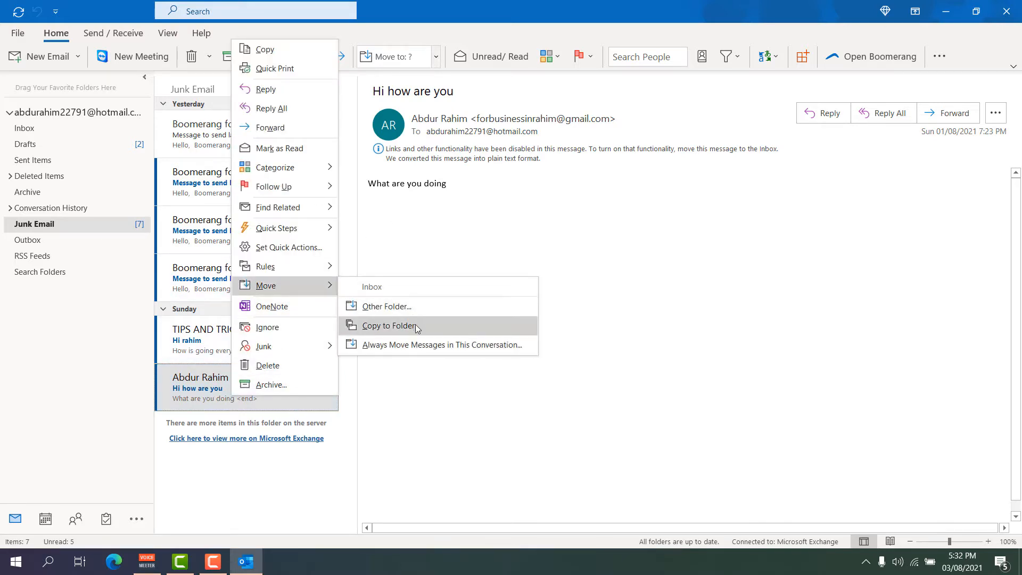
click(433, 346)
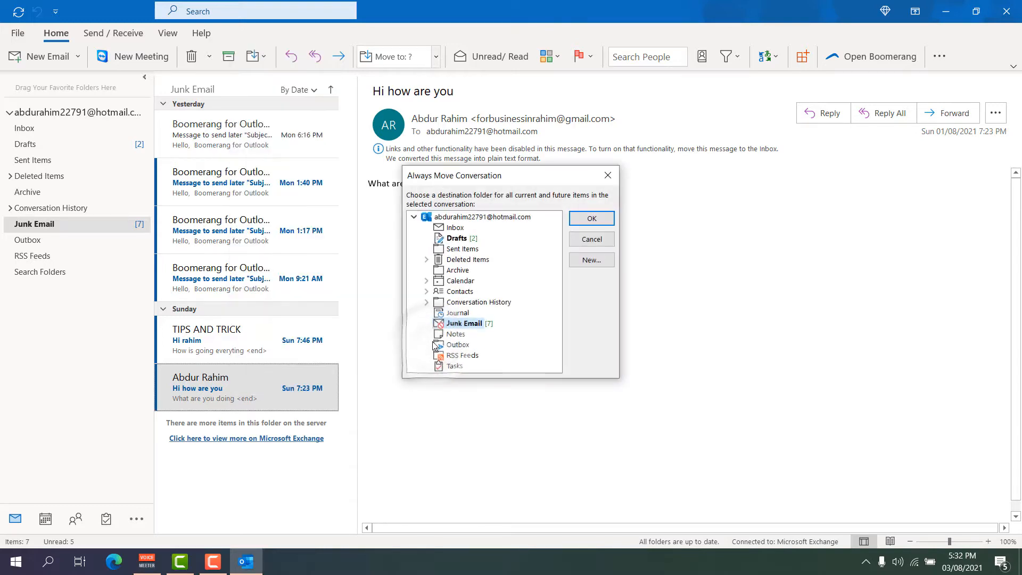
click(453, 228)
click(592, 218)
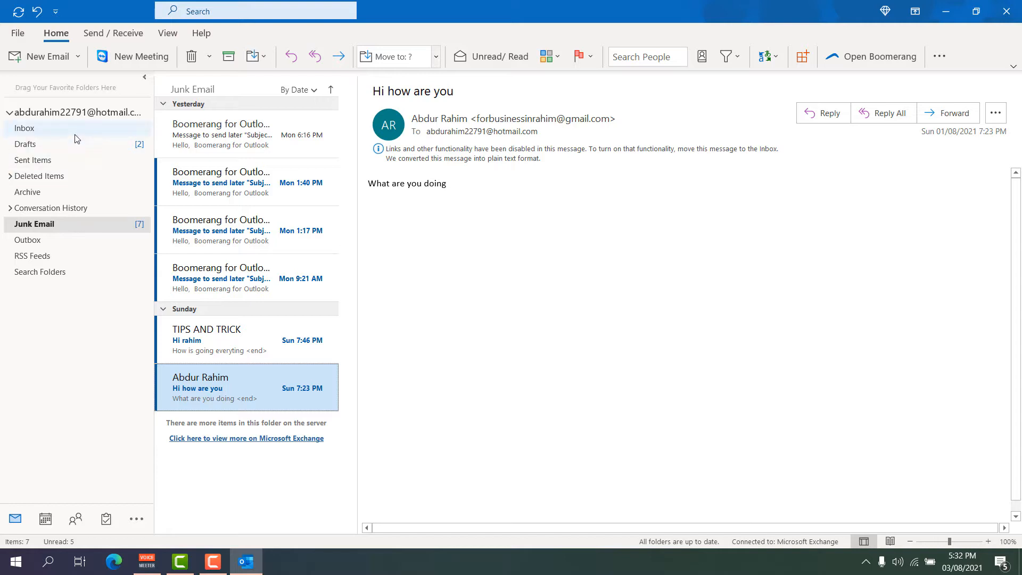
View the empty Outbox, RSS Feeds and Search Folders options, then return to the Inbox.
click(37, 244)
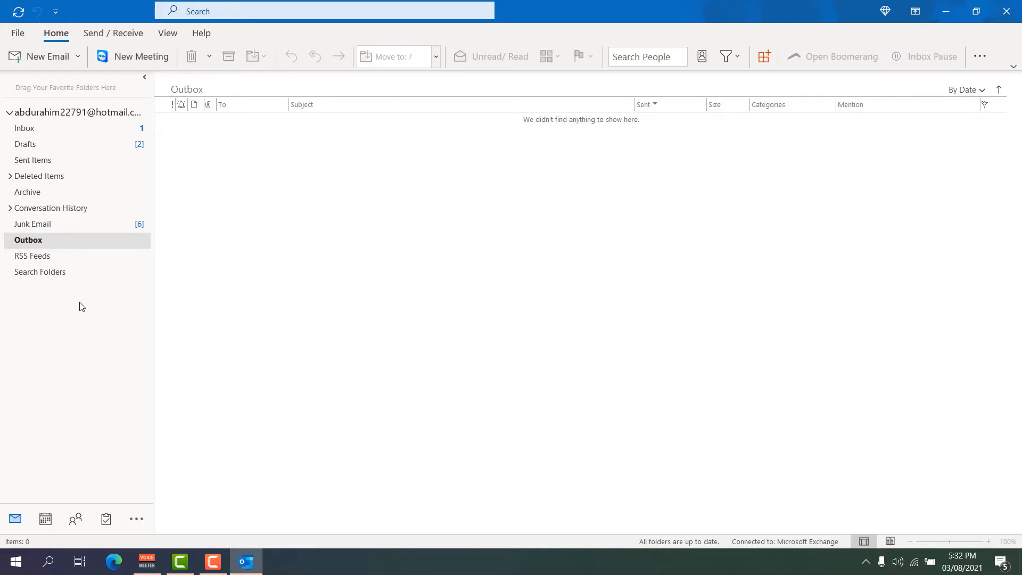
click(43, 256)
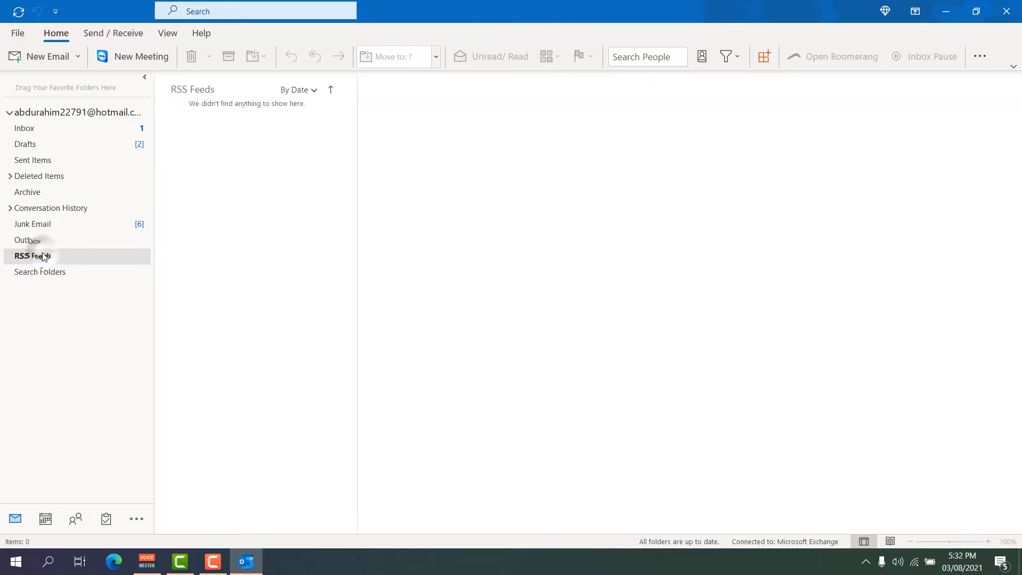
right_click(42, 272)
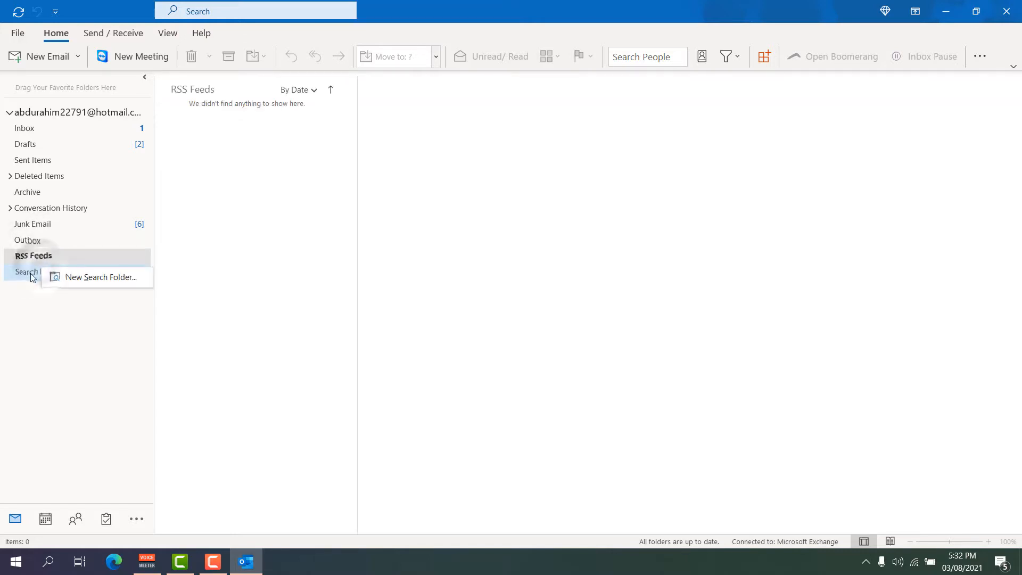
click(34, 300)
click(68, 131)
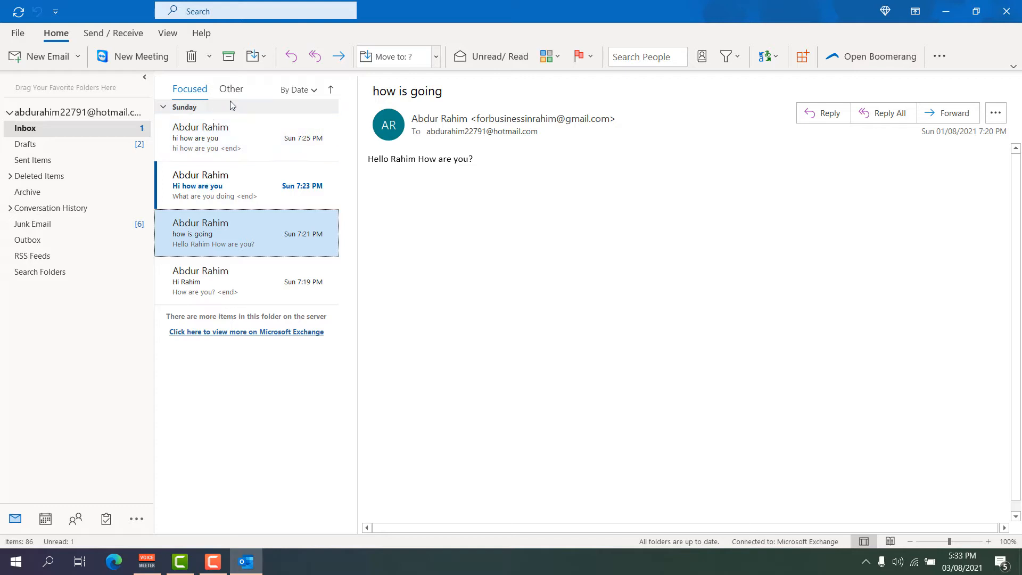
click(314, 91)
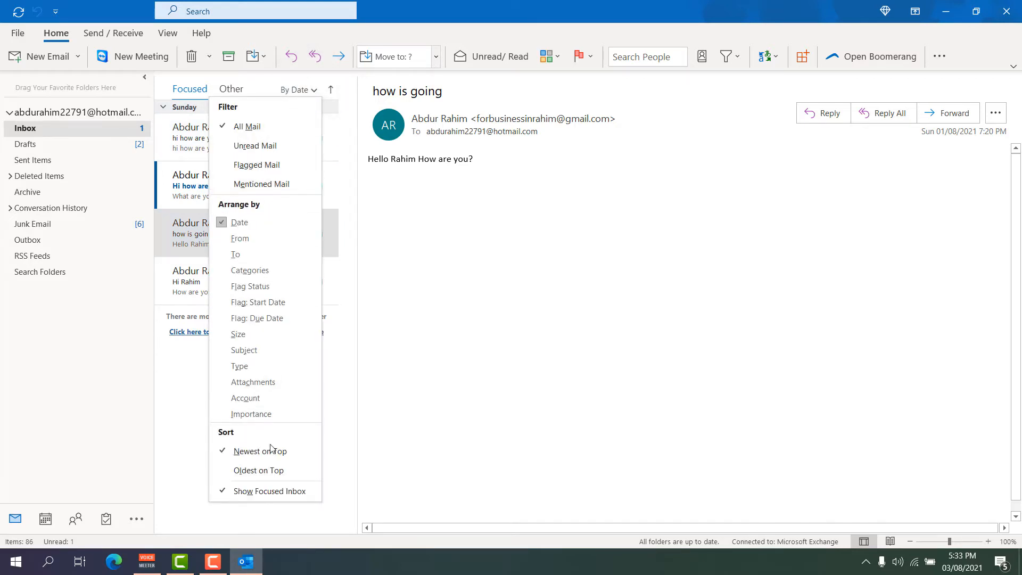
click(268, 474)
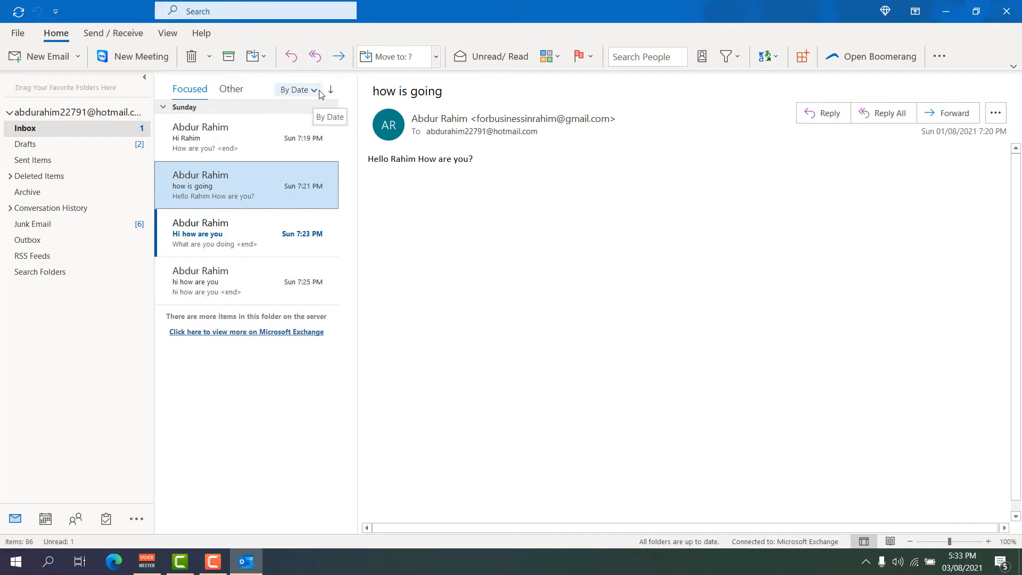
click(298, 90)
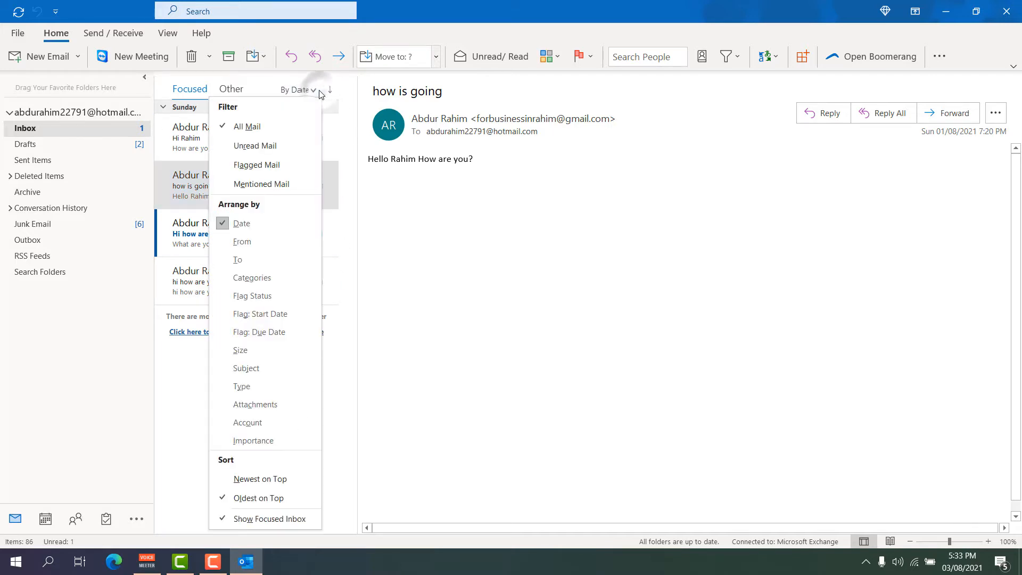
click(259, 480)
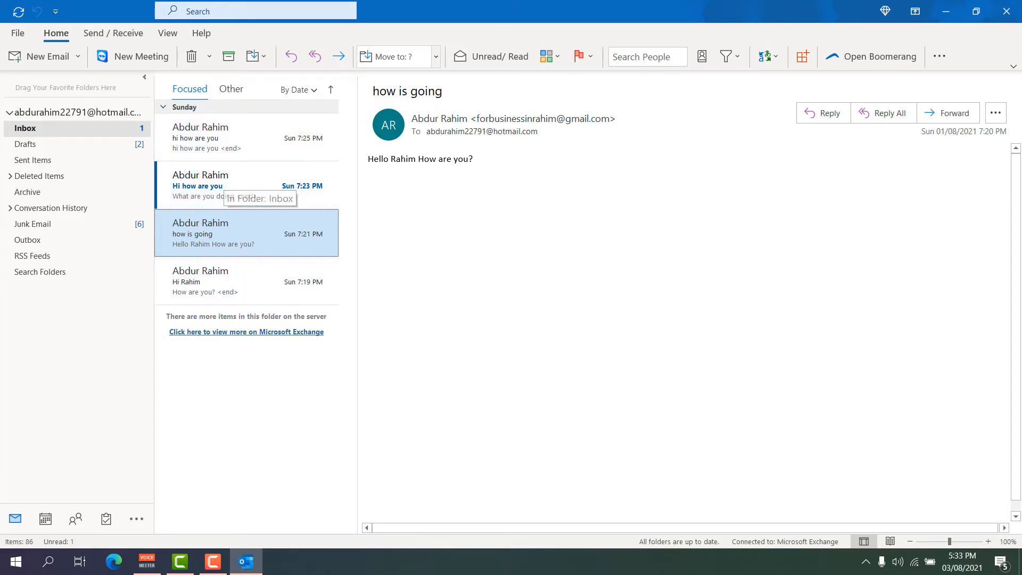
click(144, 77)
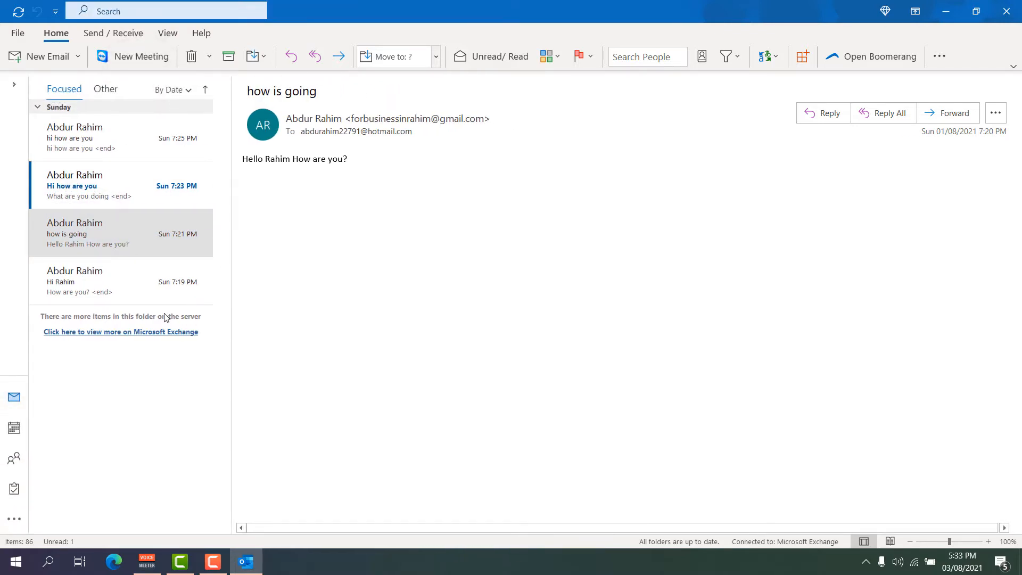
click(16, 85)
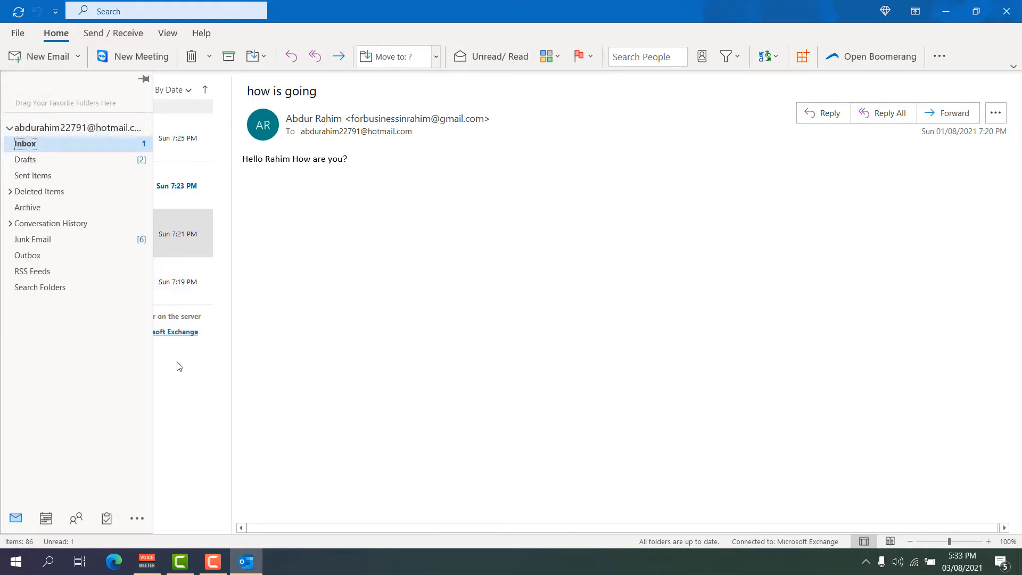
click(144, 80)
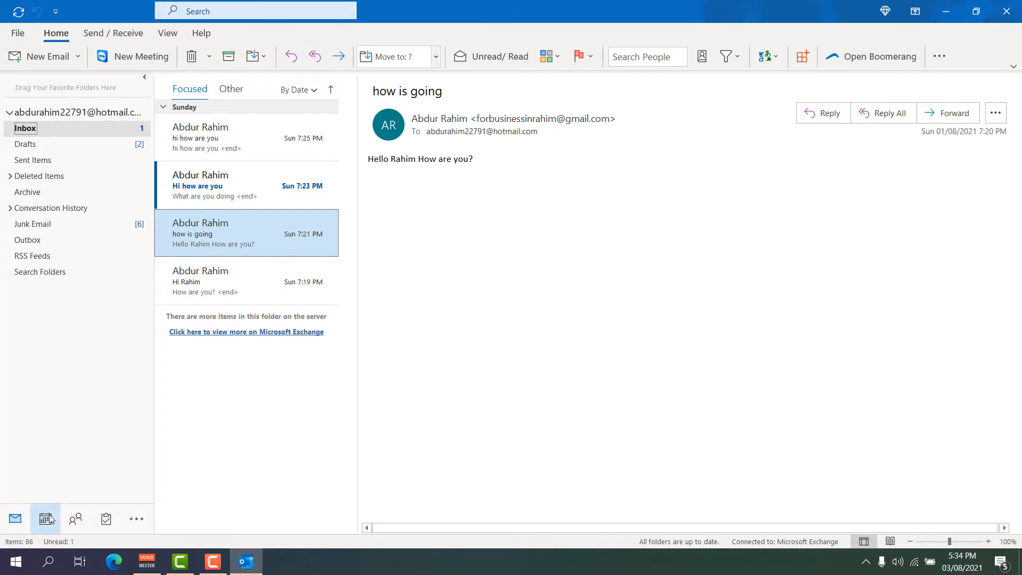
mouse_move(47, 520)
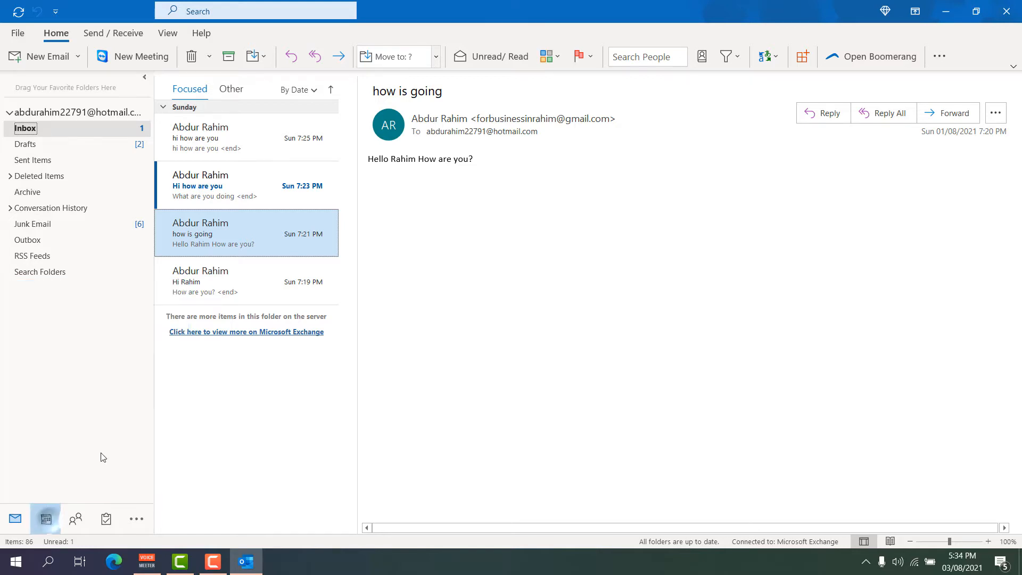
click(45, 519)
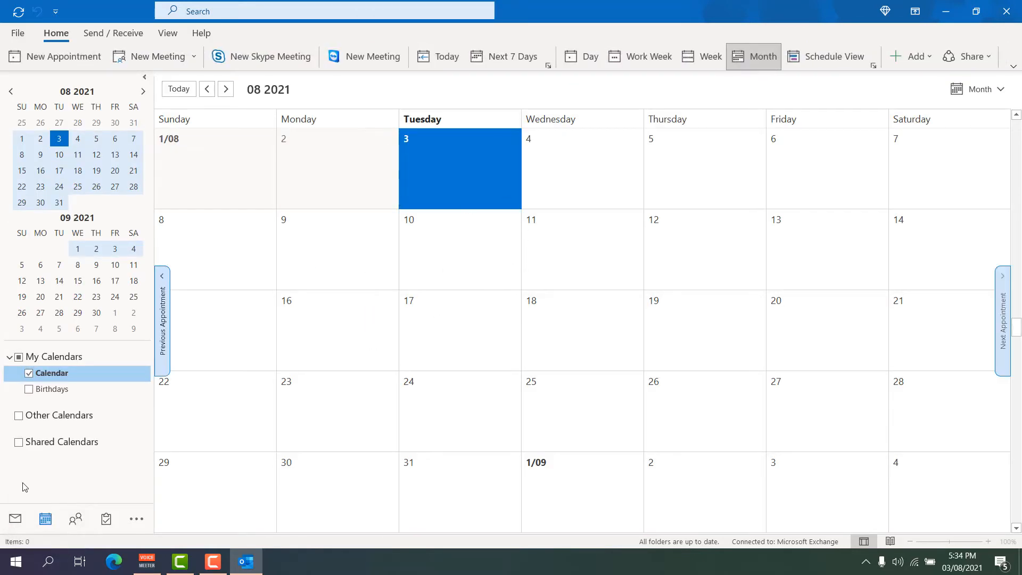
click(16, 521)
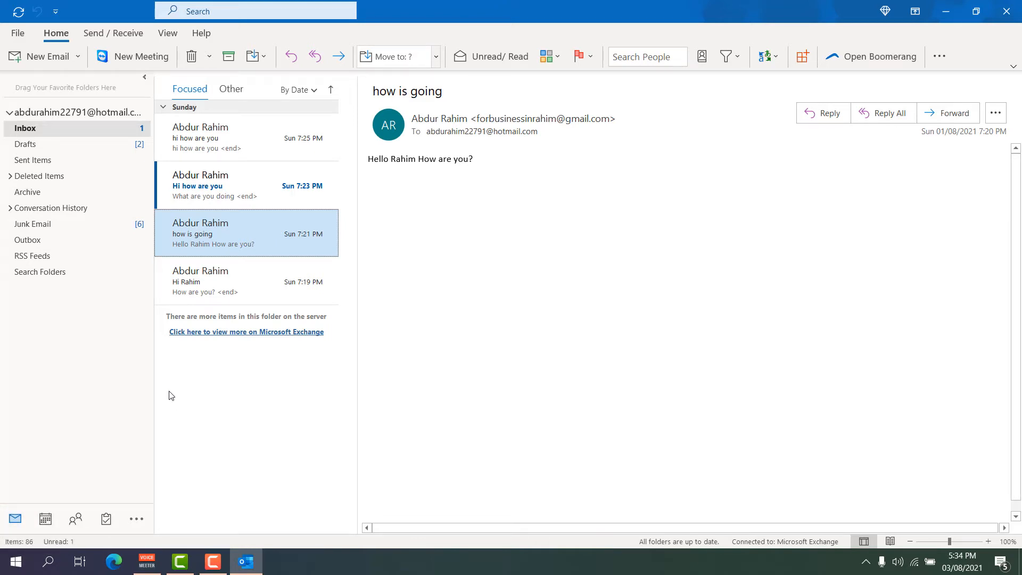
click(75, 519)
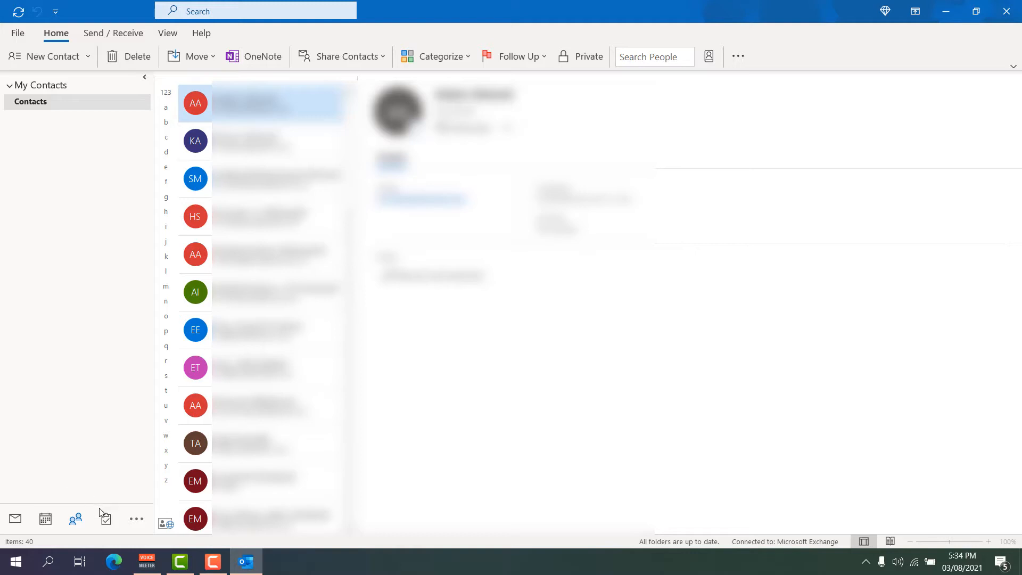
mouse_move(106, 520)
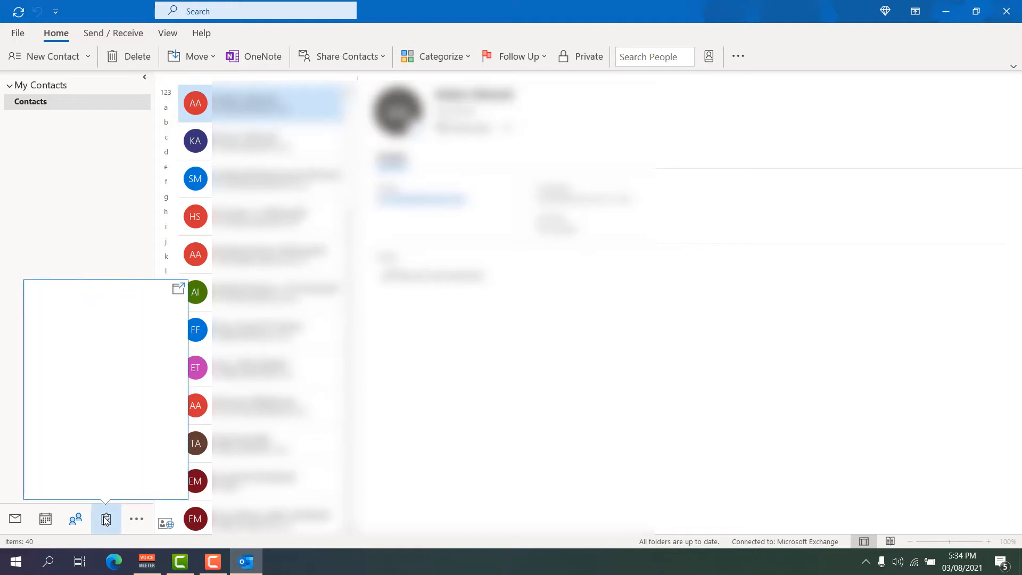
click(136, 519)
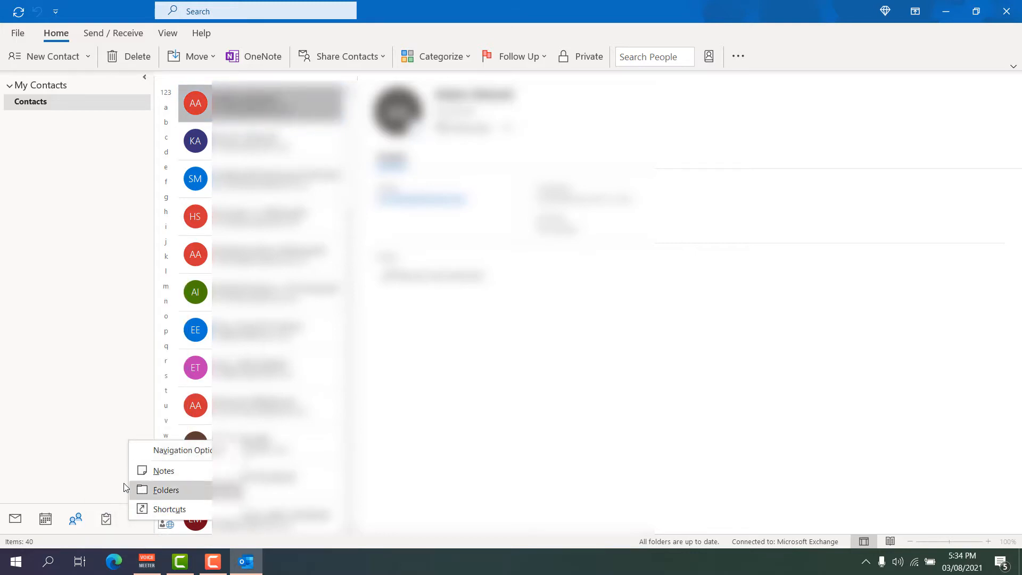
click(15, 520)
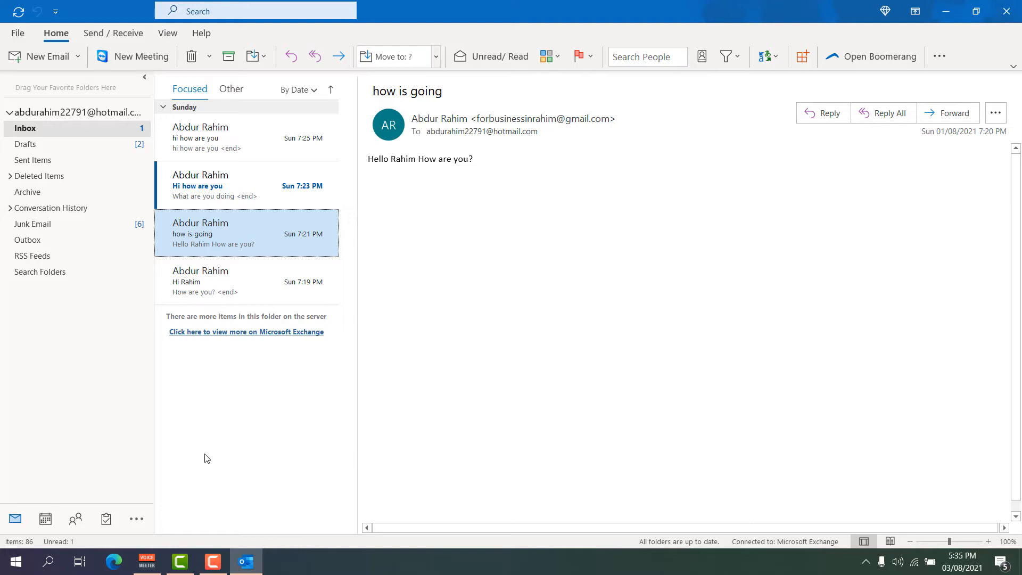
click(184, 10)
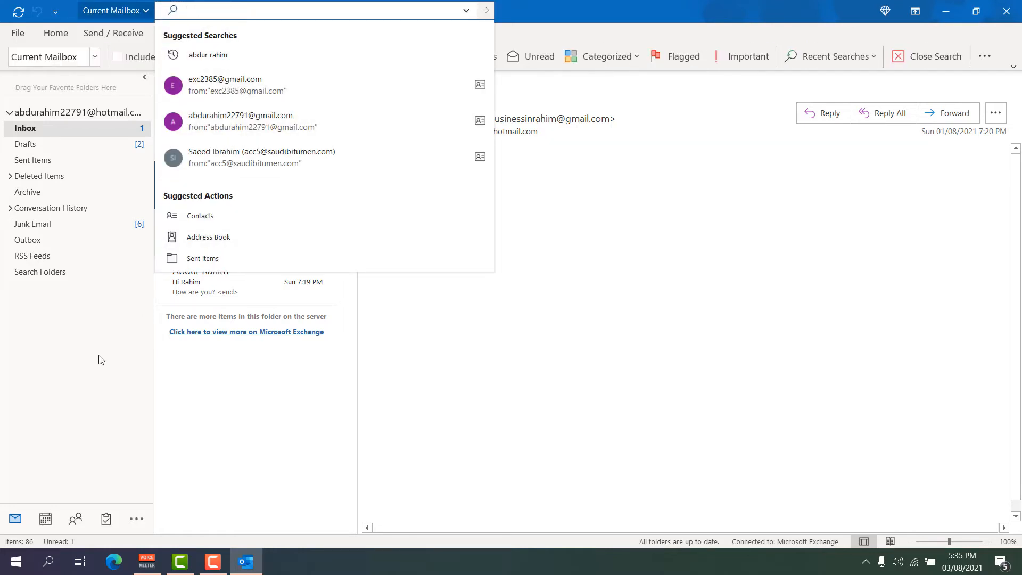
Leave the search and create a New Email that already includes the signature.
click(349, 434)
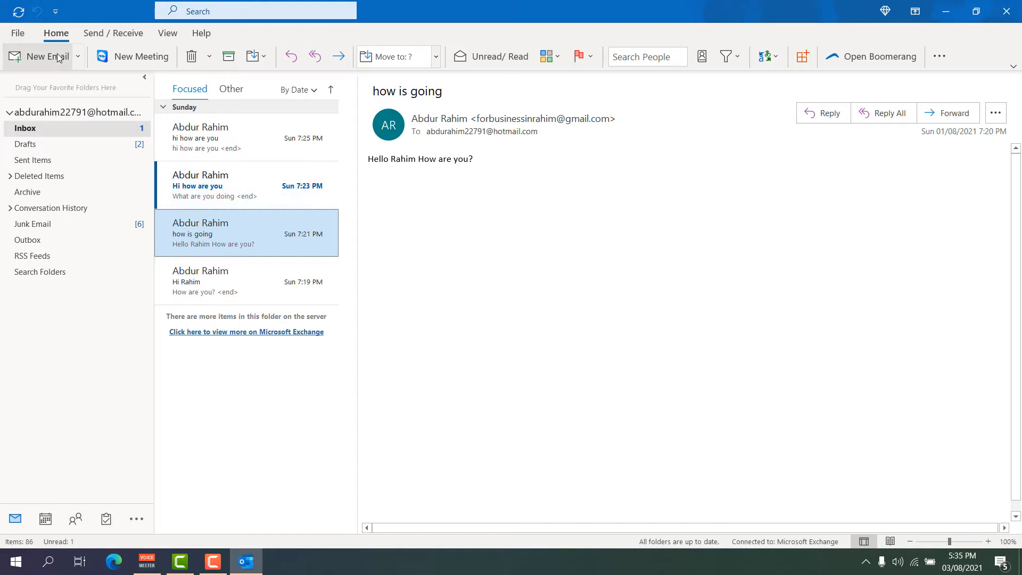
click(20, 10)
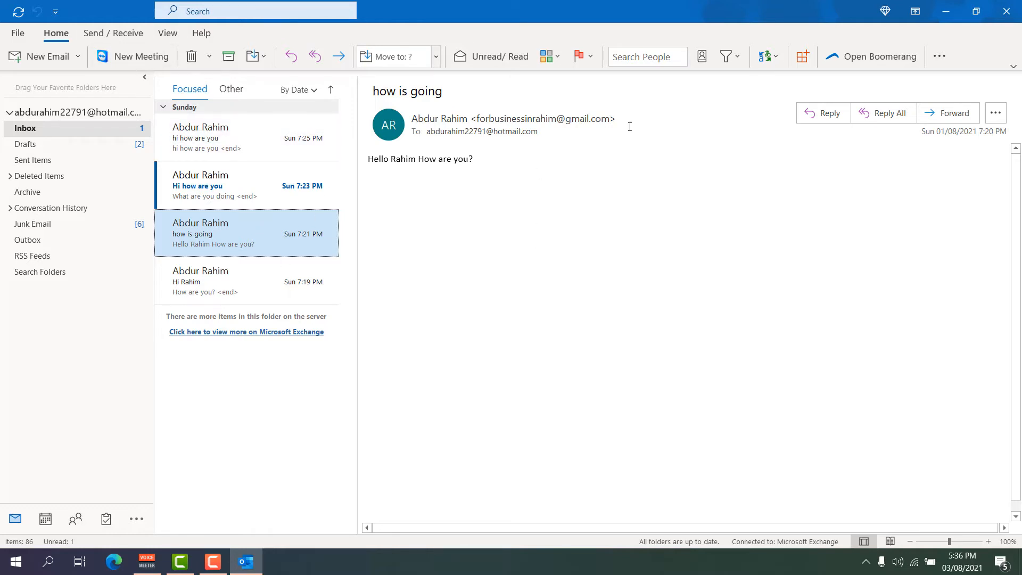
click(39, 57)
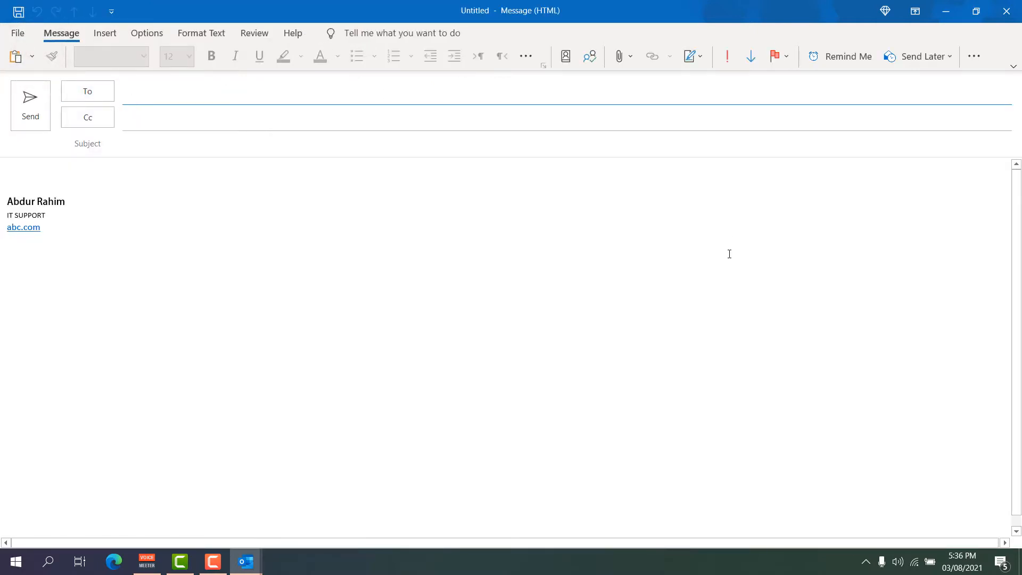
Enter the first recipient's Gmail address in the To line and accept the suggested contact.
click(135, 96)
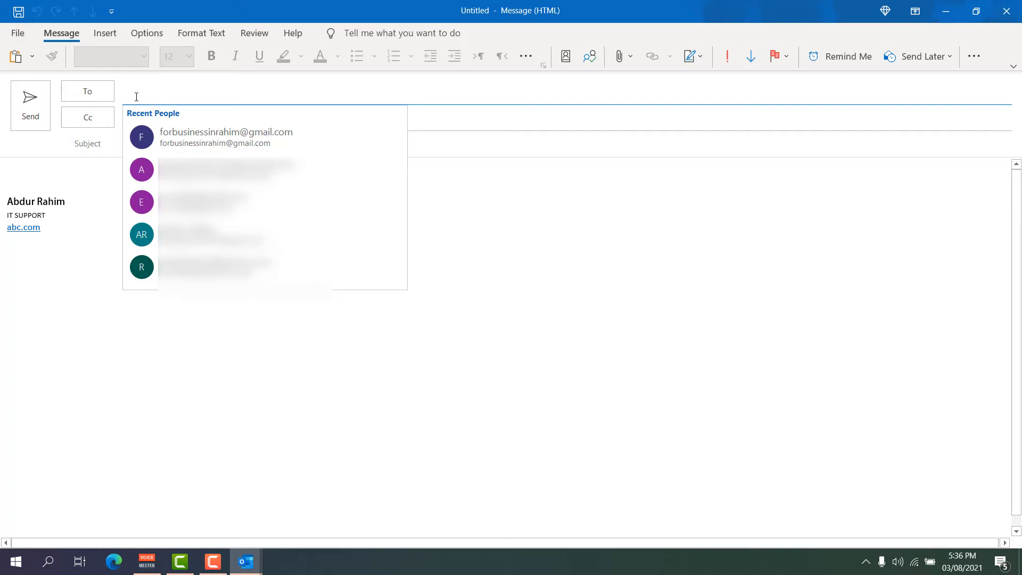
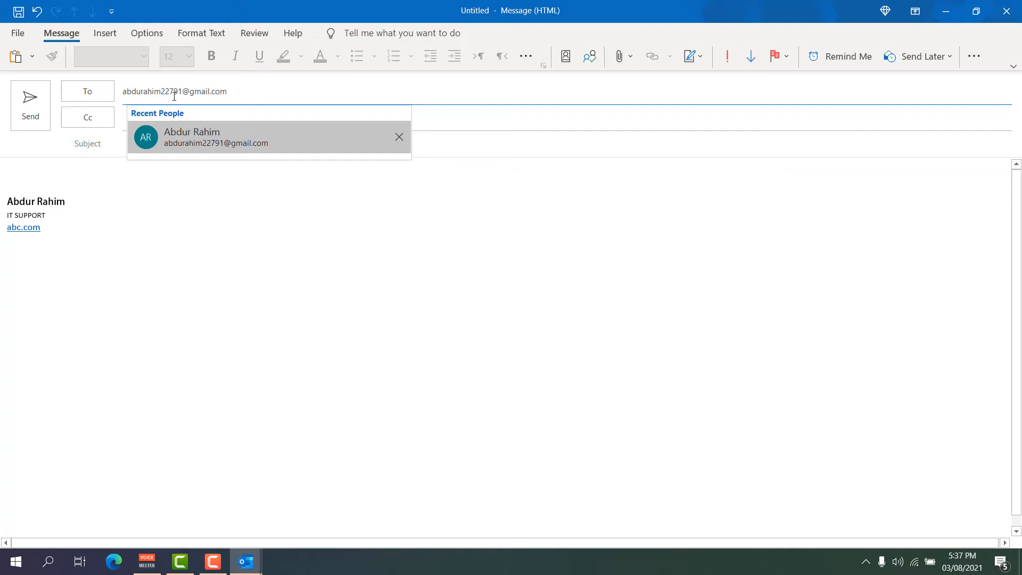
click(234, 143)
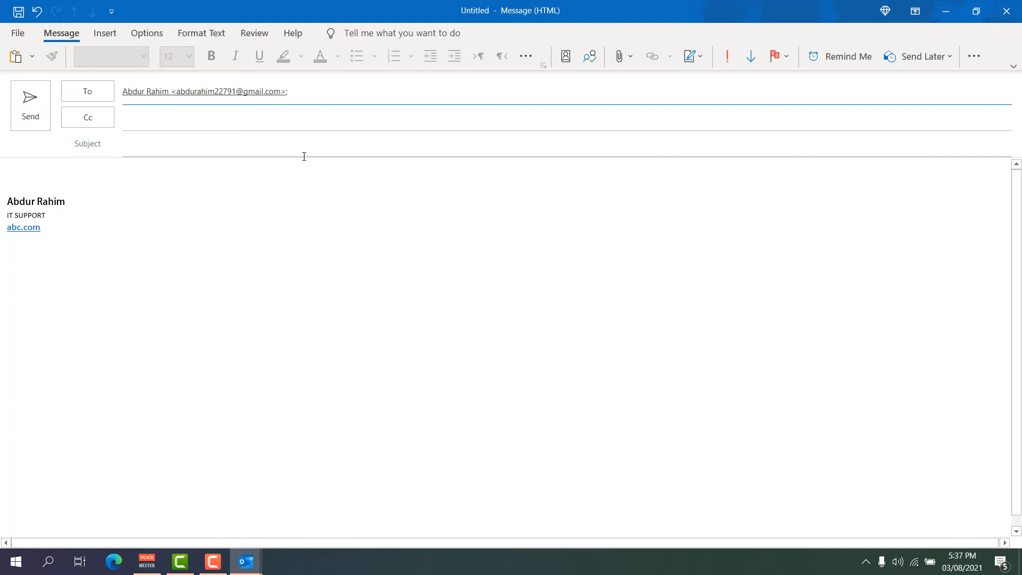
click(318, 97)
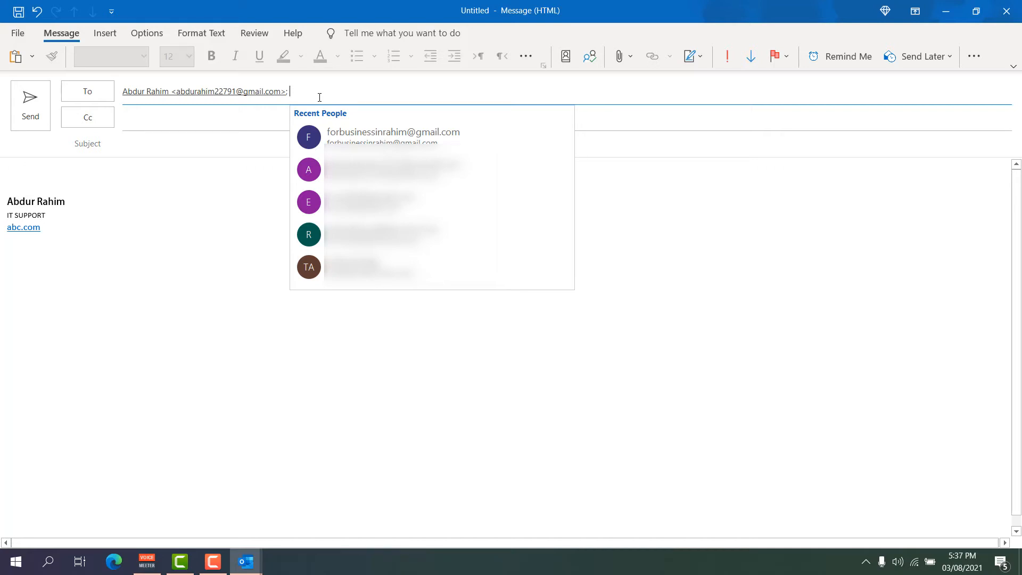
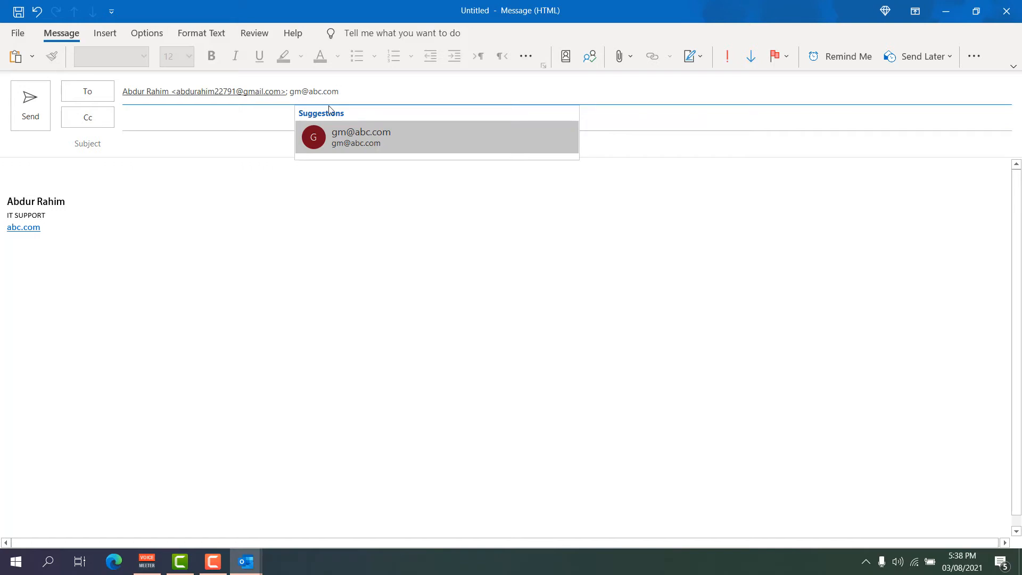
Add a second recipient's abc.com address to the To line, correcting the domain typo.
click(344, 136)
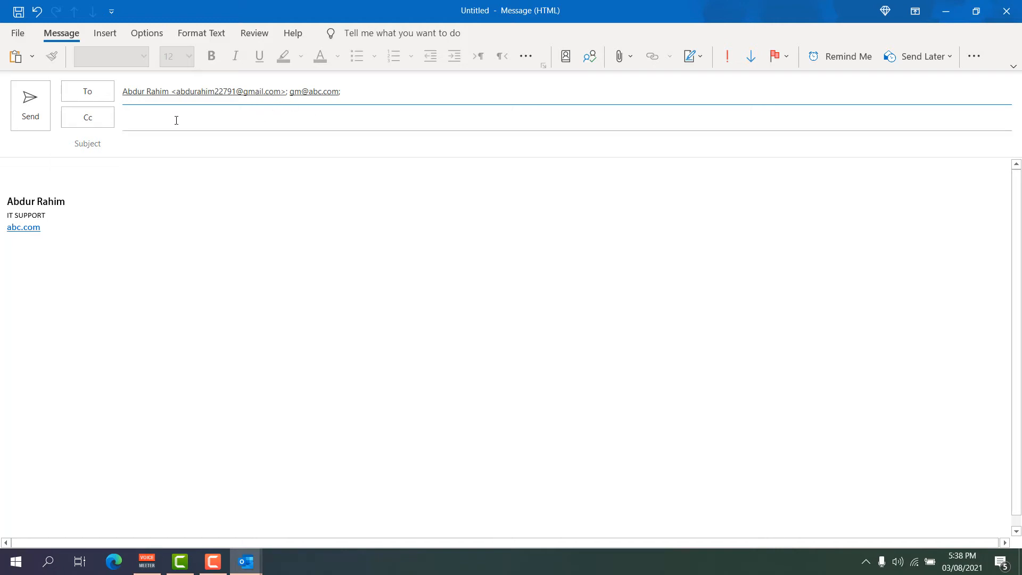
click(134, 126)
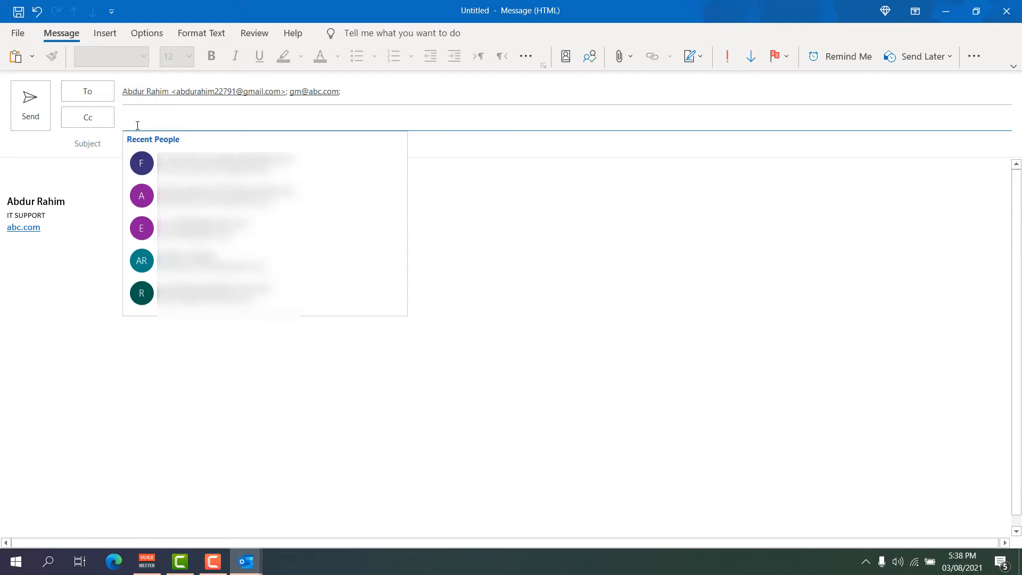
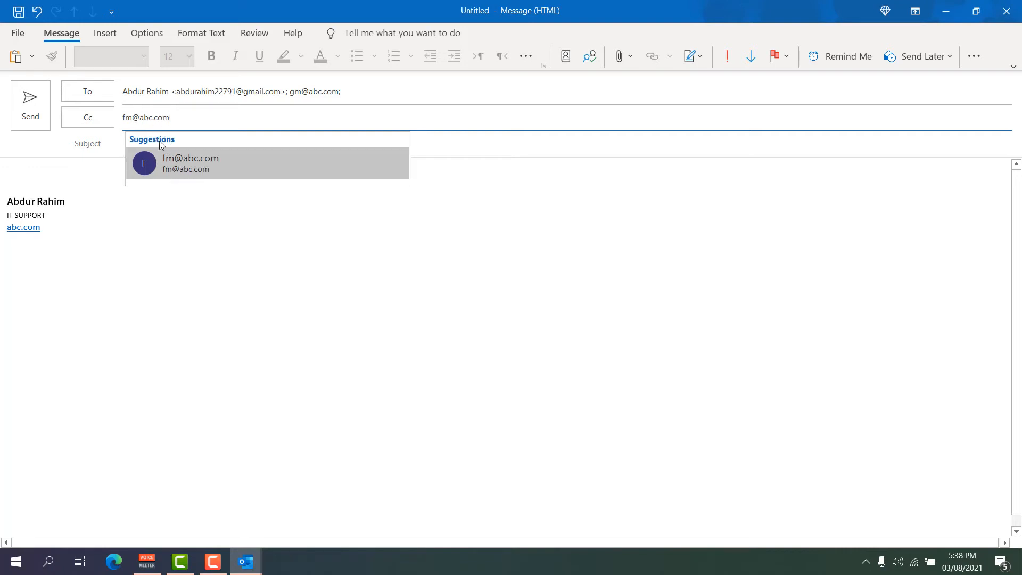
Add the abc.com colleague as the Cc recipient and enter the subject 'Our Offer'.
click(197, 163)
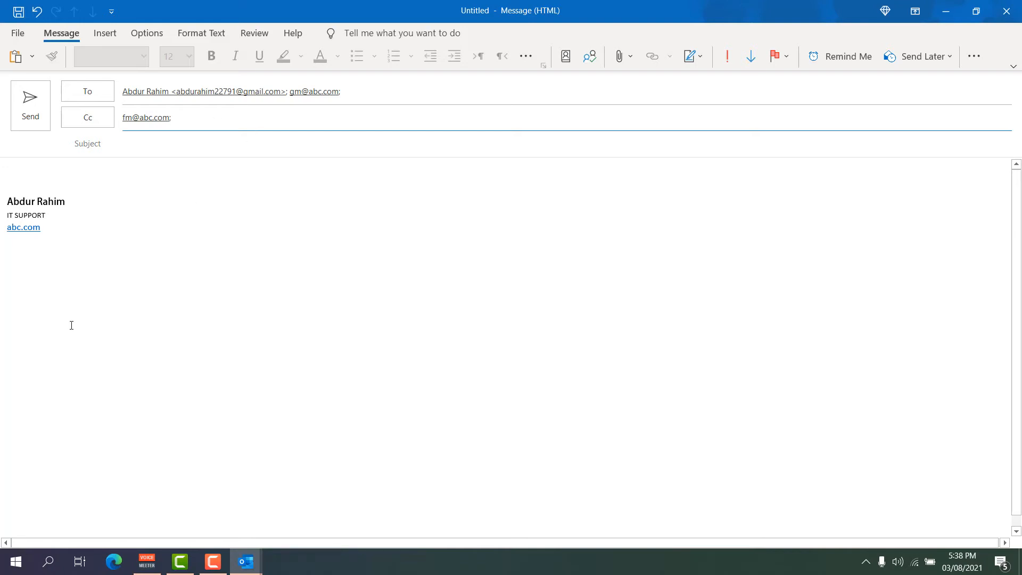
click(134, 155)
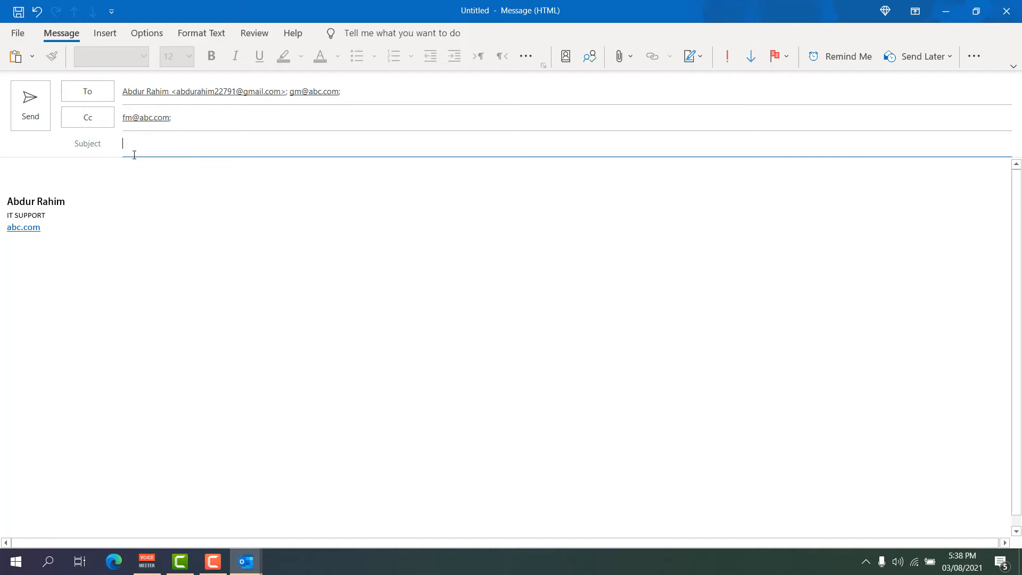
text(Our Offer)
Write the body 'Dear Sir,' with 'How are you. Here is our offer.' on the next line.
click(40, 171)
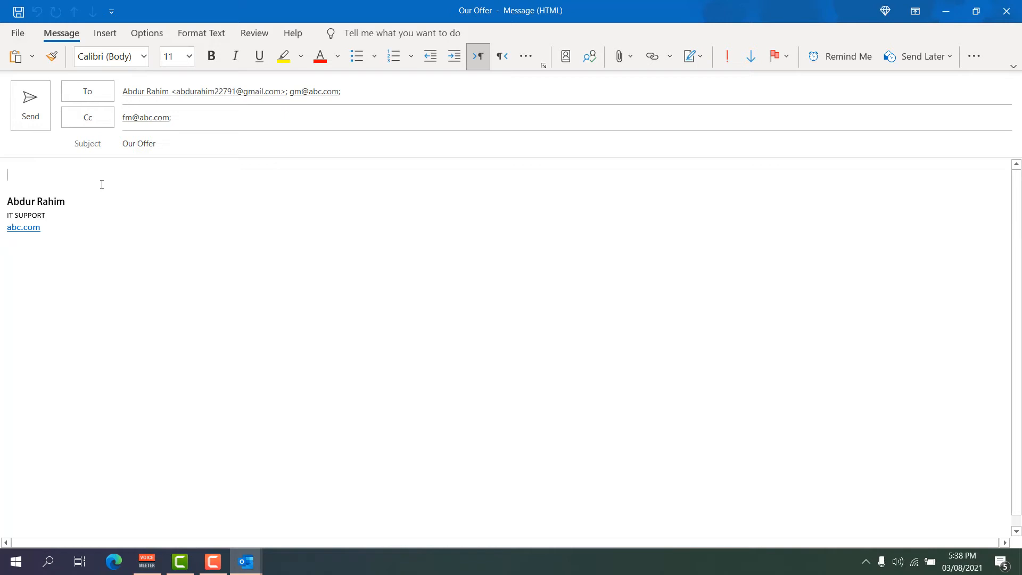
text(De)
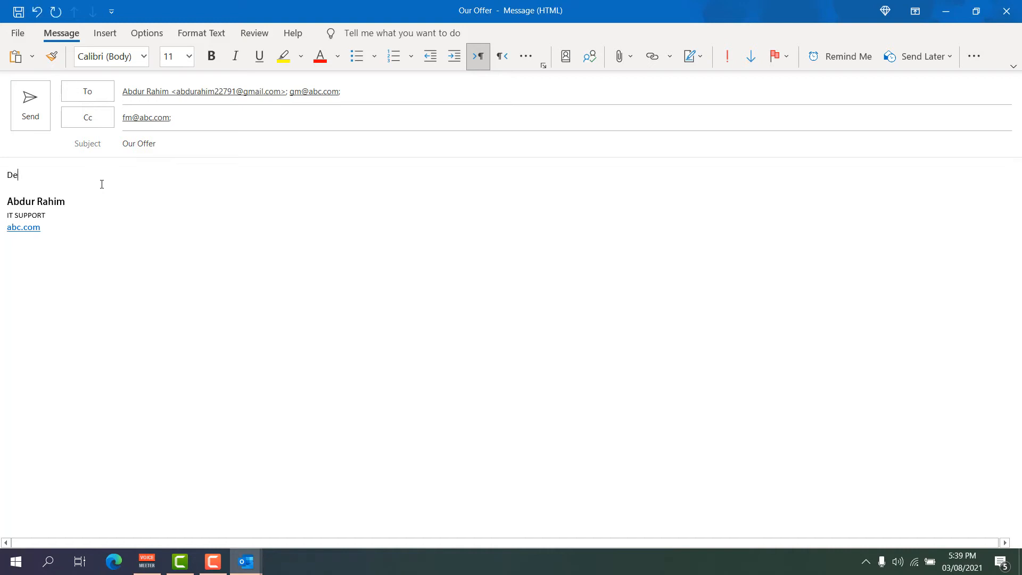
text(ar Sir,)
key(Return)
text(How are you. )
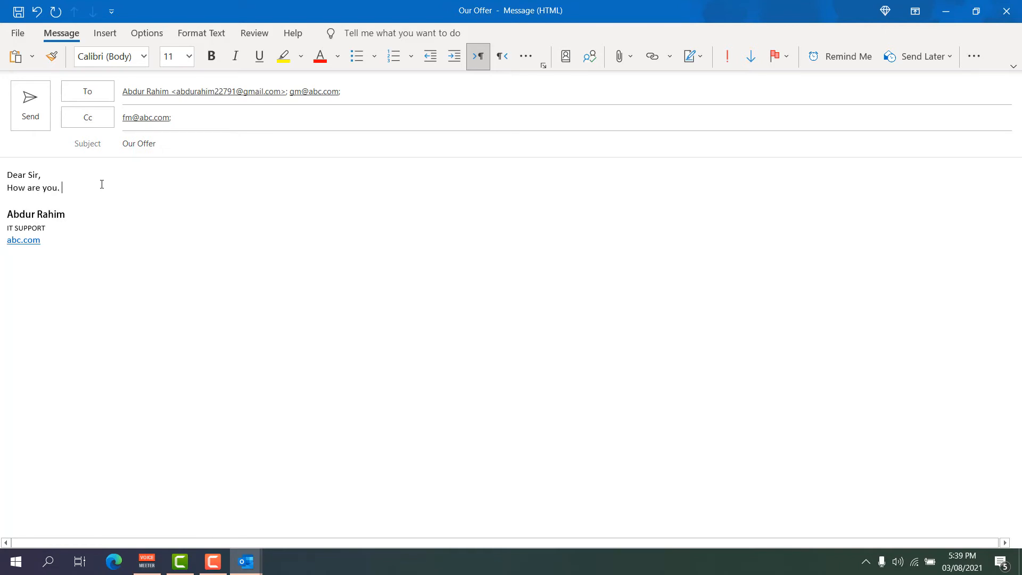
text(Here is our offer.)
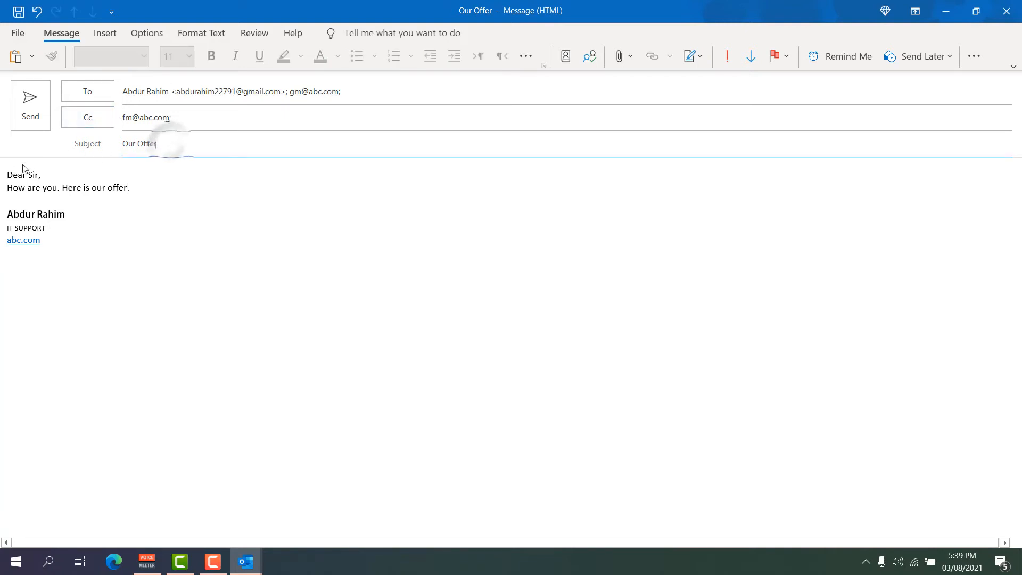
click(47, 176)
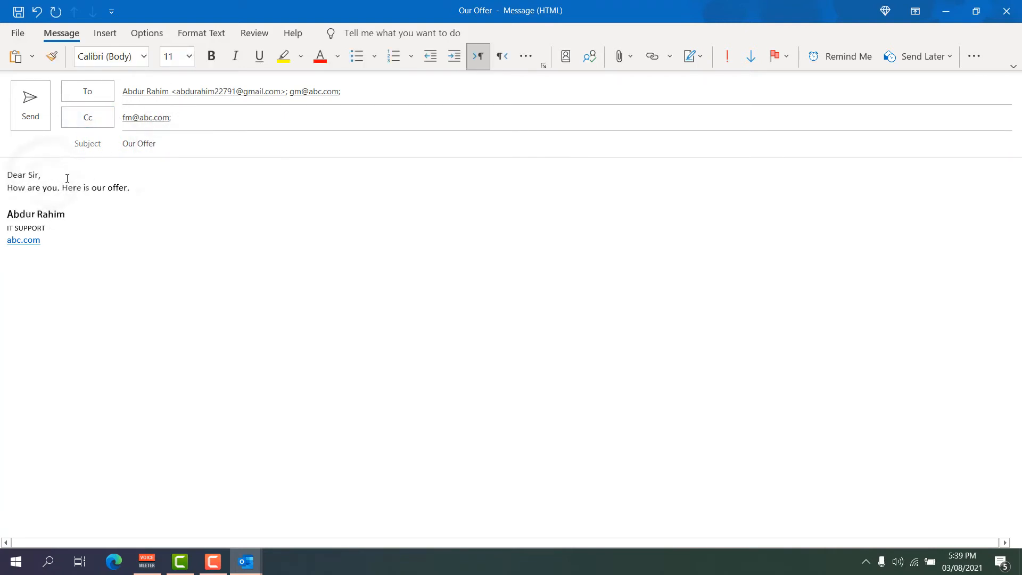
Select just the words 'Dear Sir' at the start of the message body.
drag(138, 189, 1, 166)
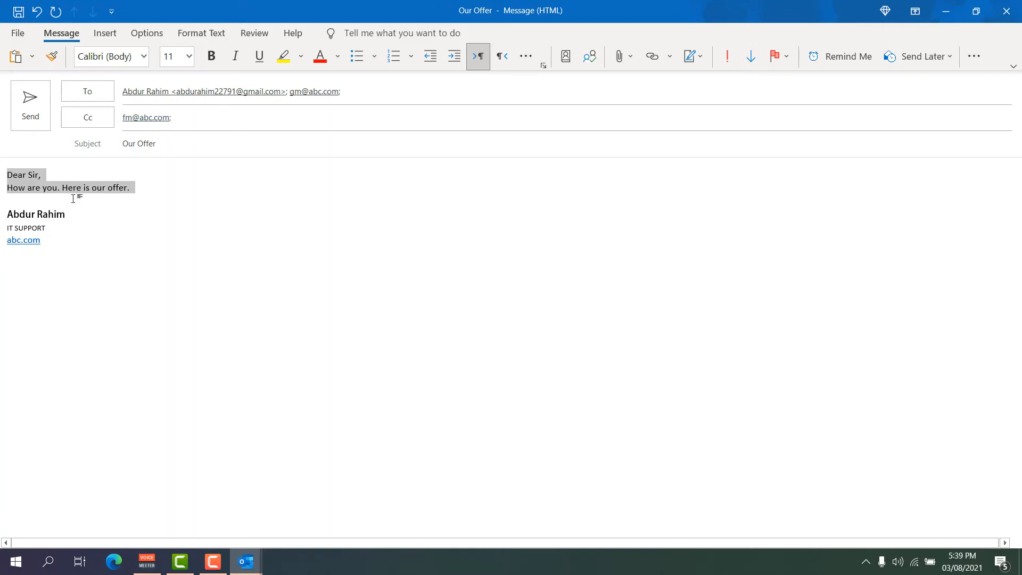
click(51, 179)
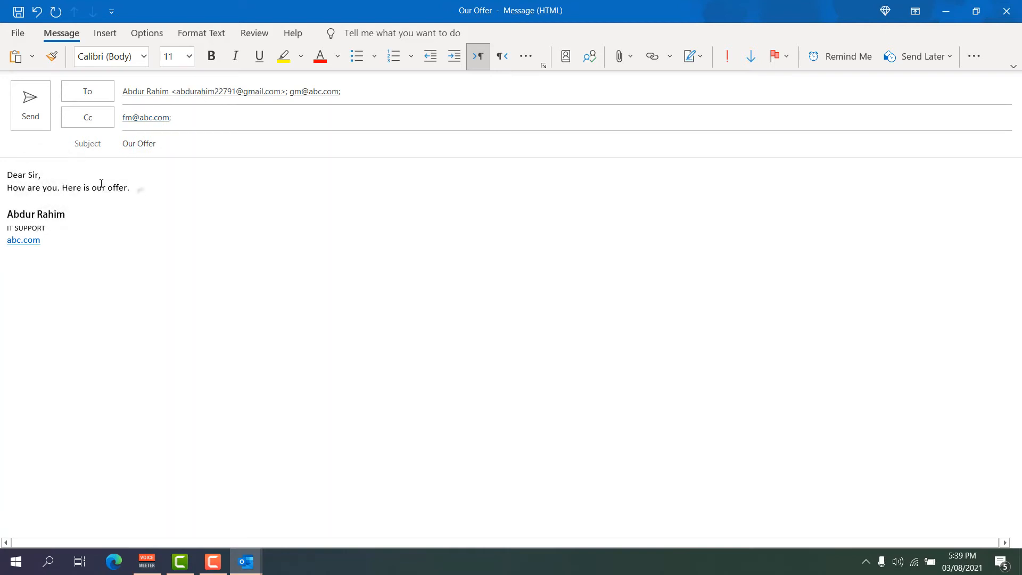
triple_click(139, 187)
click(92, 188)
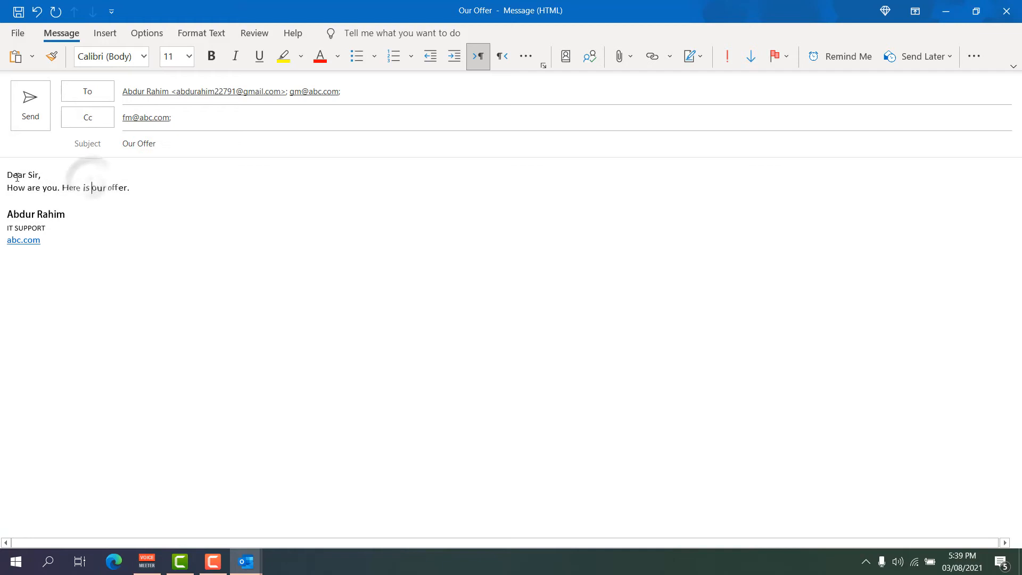
drag(7, 175, 39, 175)
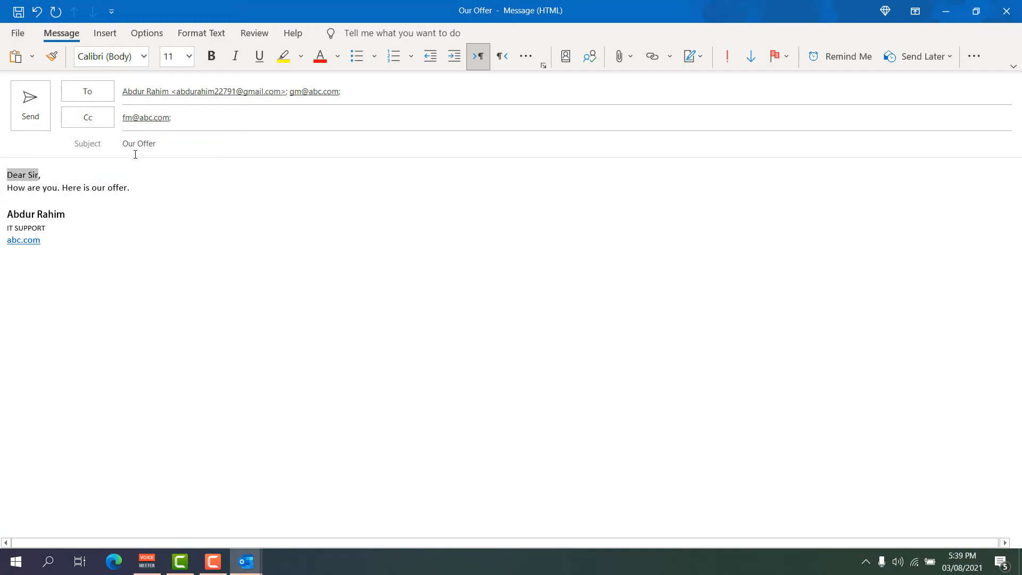
Set 'Dear Sir' in Adobe Fan Heiti Std B and type 'Top Urgent' after the offer sentence.
click(144, 56)
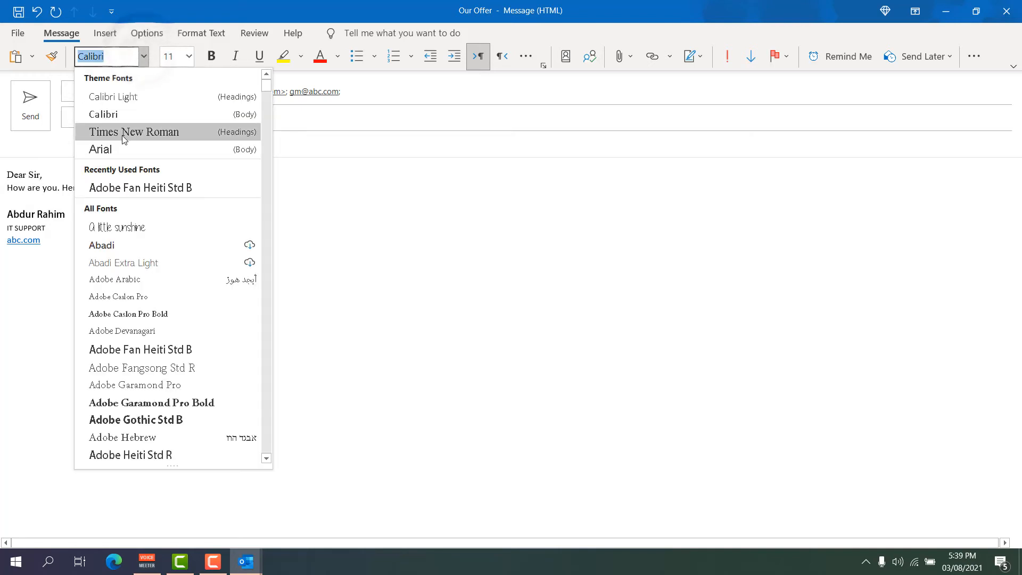
click(128, 189)
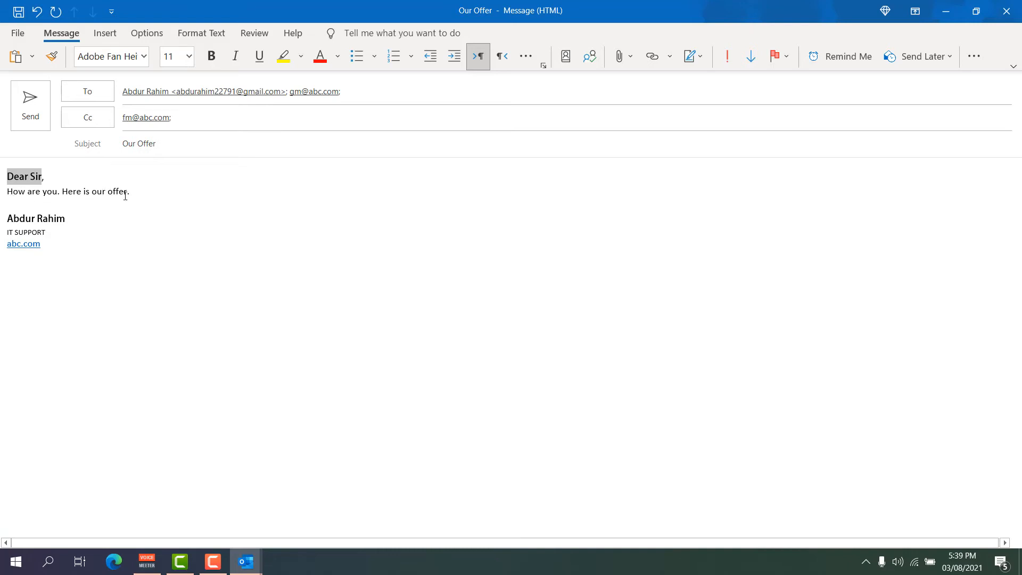
click(145, 196)
text(T)
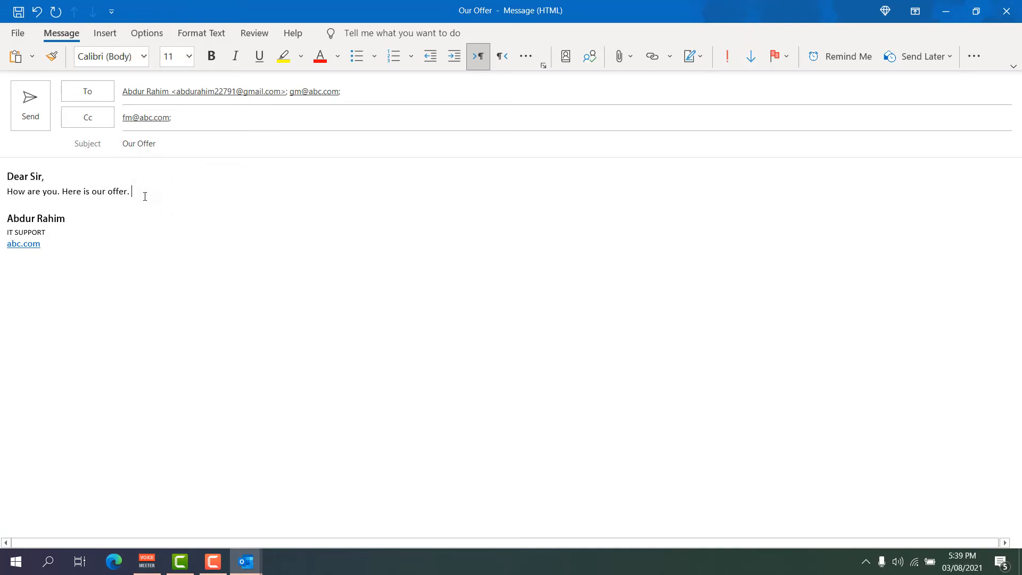
text(op l)
text(Urget )
text(nt)
Make 'Top Urgent' font size 20 and colour it red.
drag(177, 191, 132, 191)
click(189, 57)
click(178, 206)
click(320, 56)
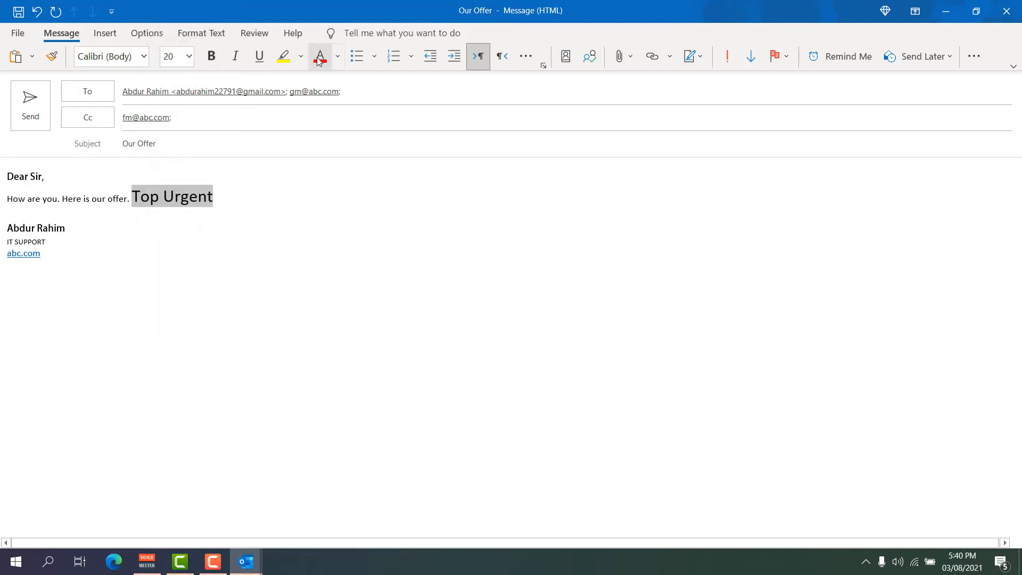
click(222, 179)
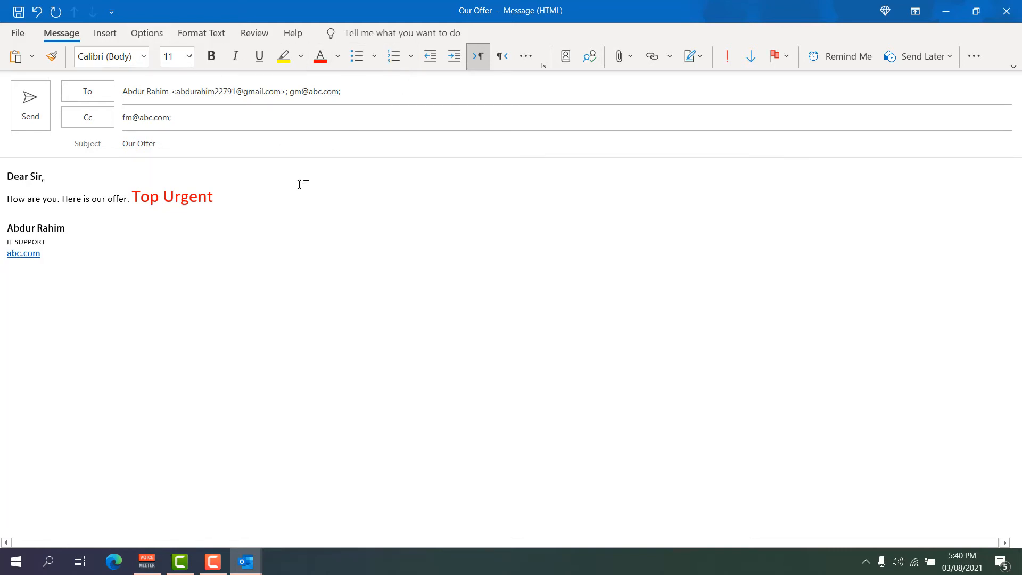
click(239, 202)
Try attaching the Book1 spreadsheet from This PC and dismiss the cannot-find-file error.
click(619, 57)
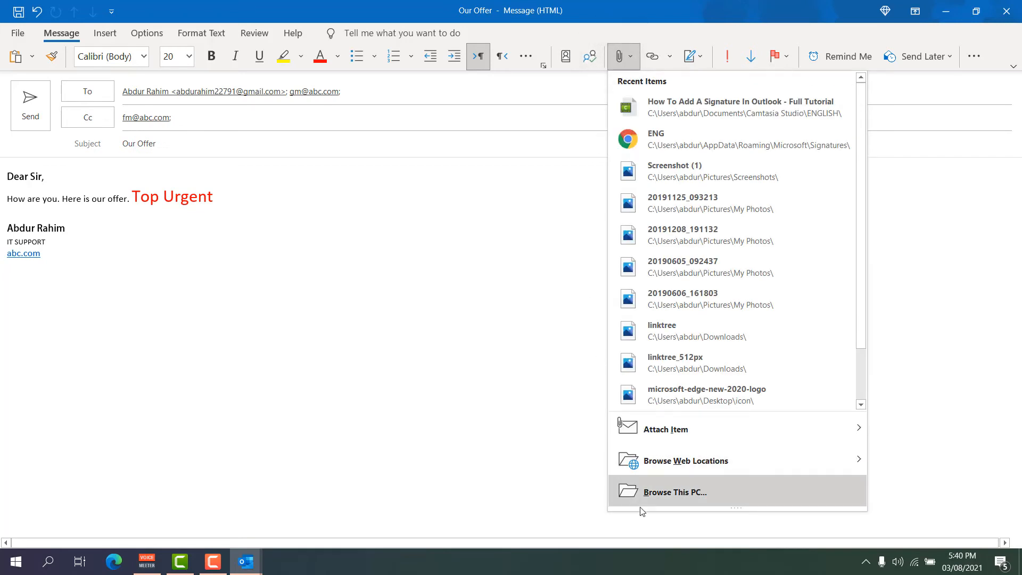
click(670, 495)
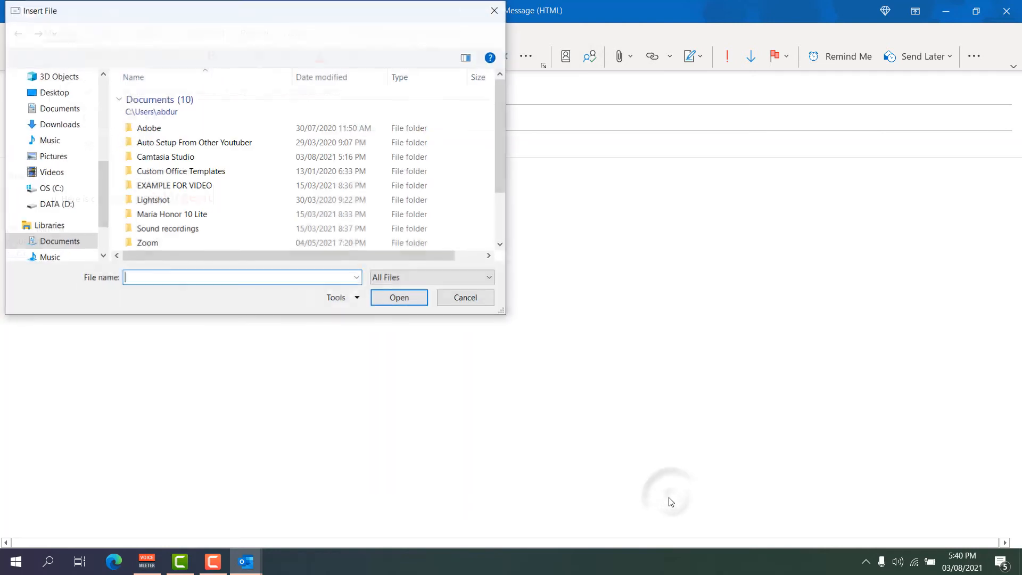
drag(506, 313, 691, 503)
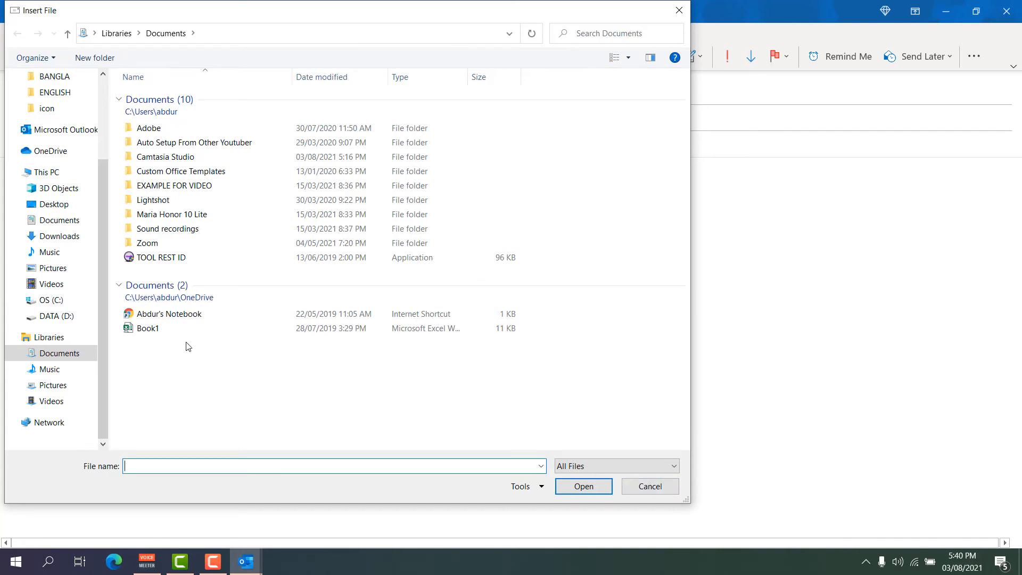
click(159, 330)
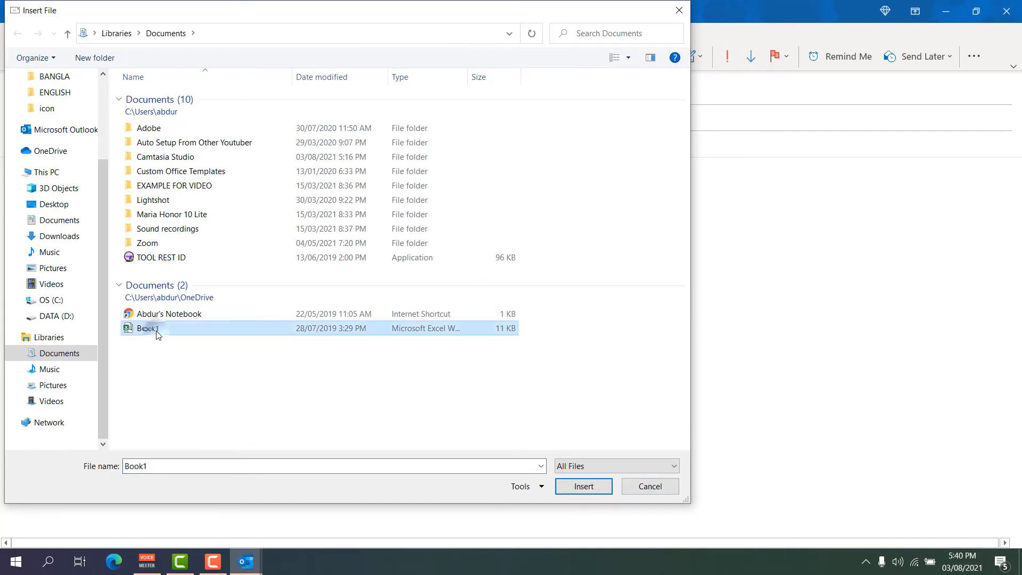
click(575, 487)
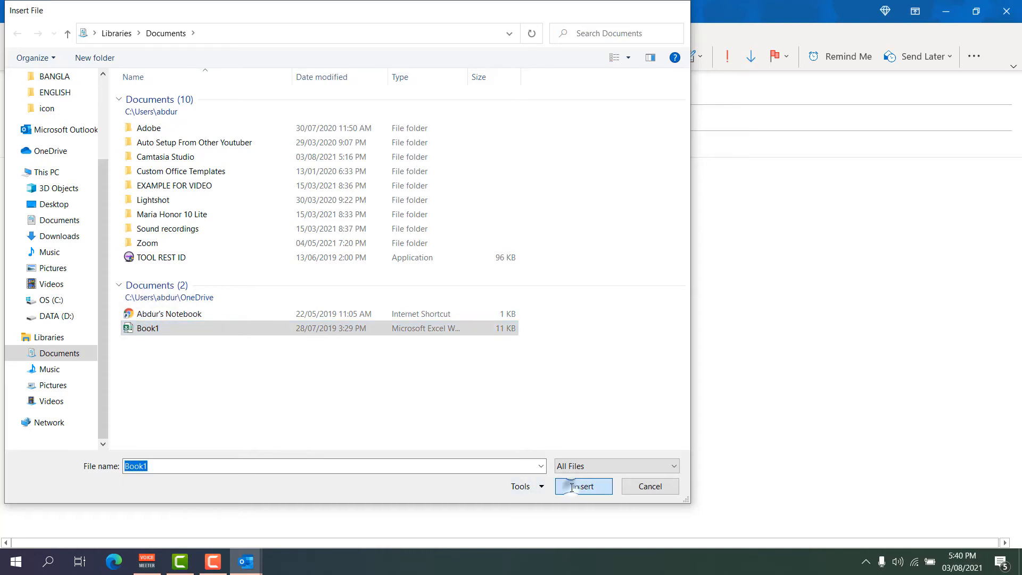
click(511, 319)
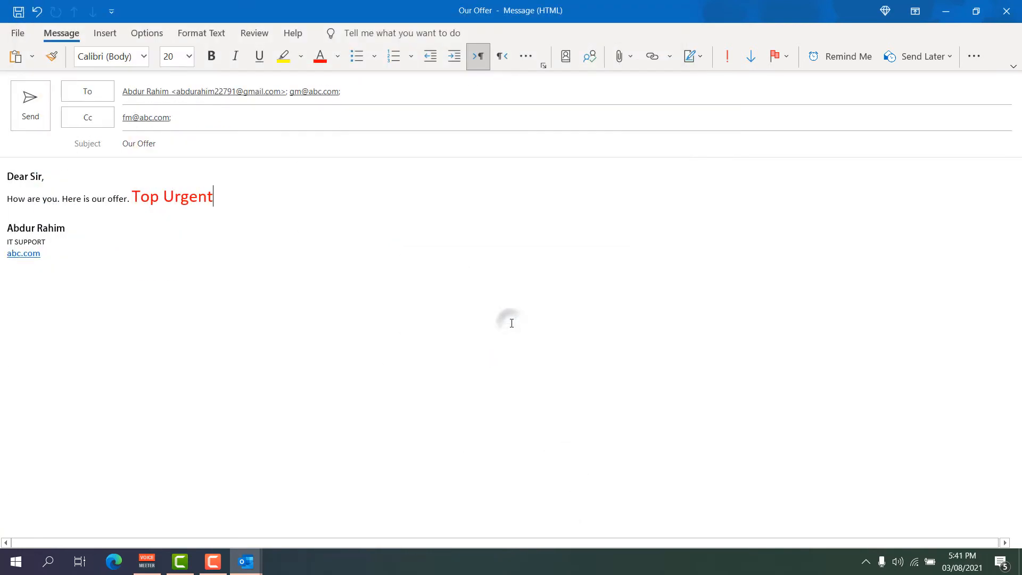
Attach the 94 KB ticket PDF from the Downloads folder.
click(625, 57)
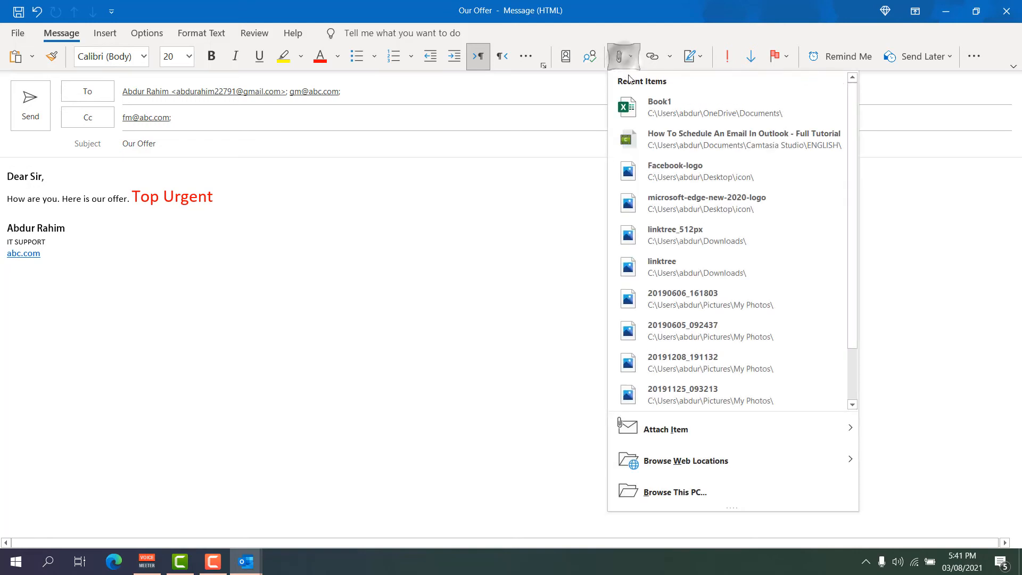
click(675, 492)
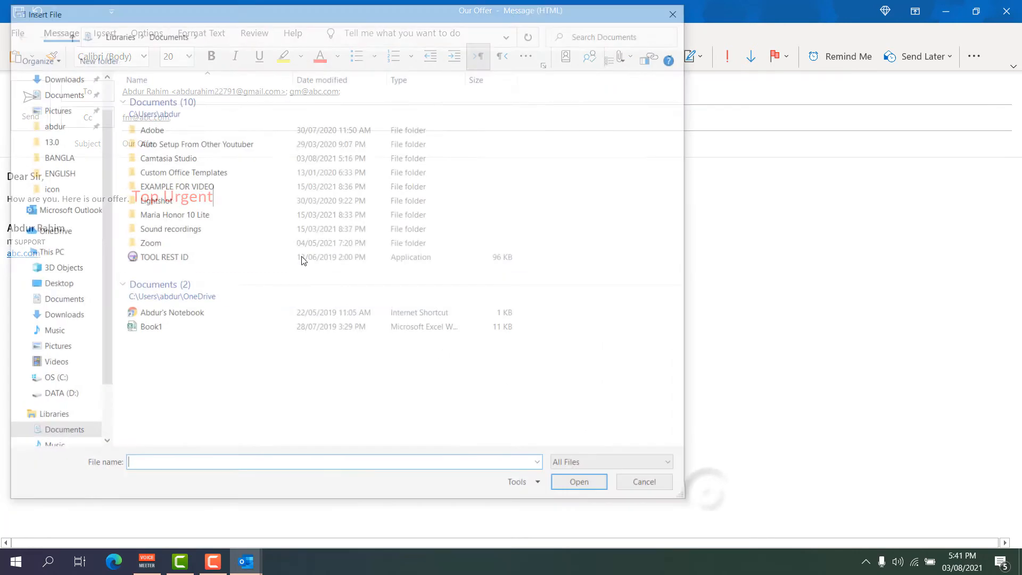
click(52, 76)
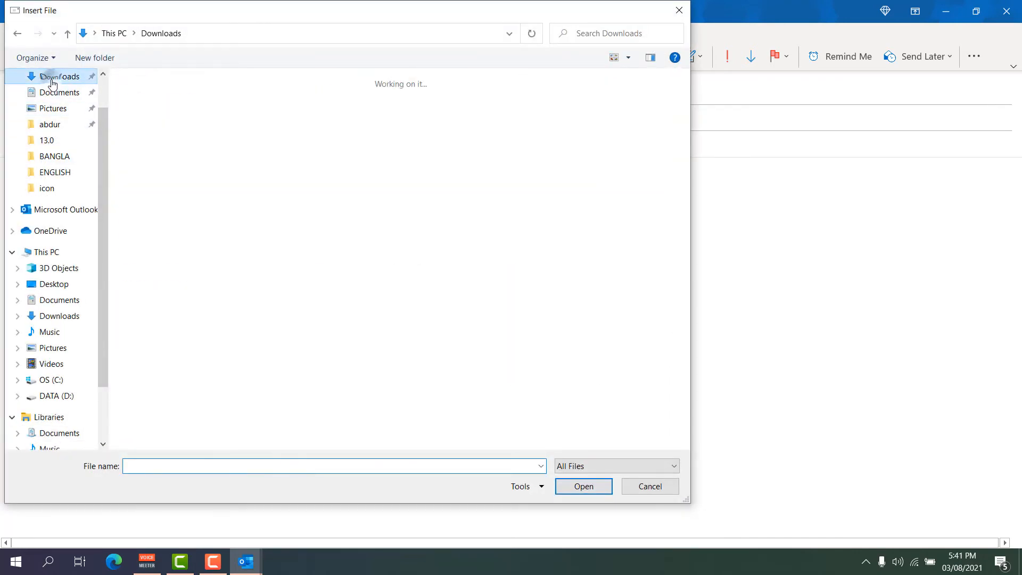
click(293, 151)
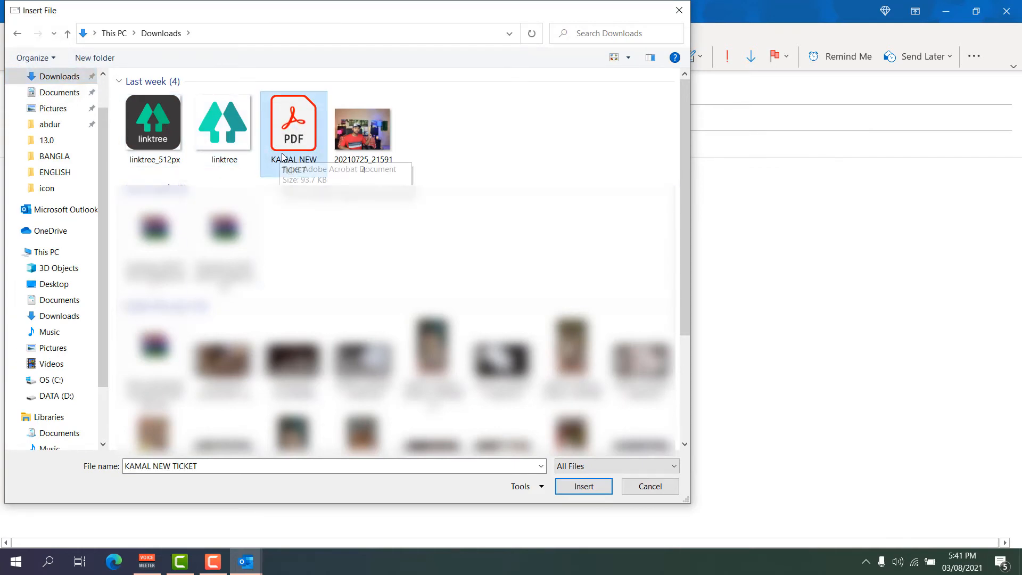
click(570, 488)
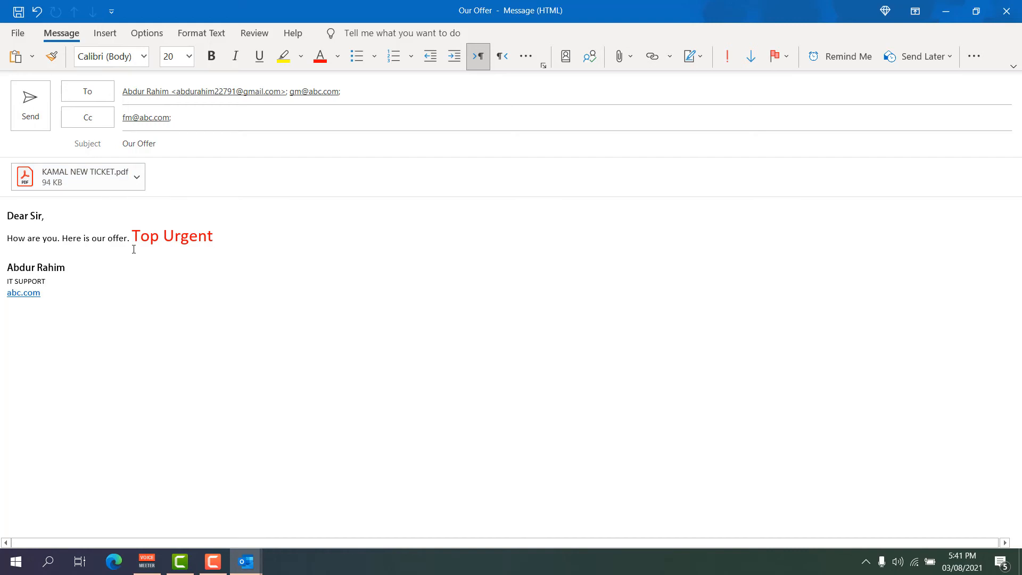
Send the Our Offer message and close the leftover window without saving a draft.
click(30, 108)
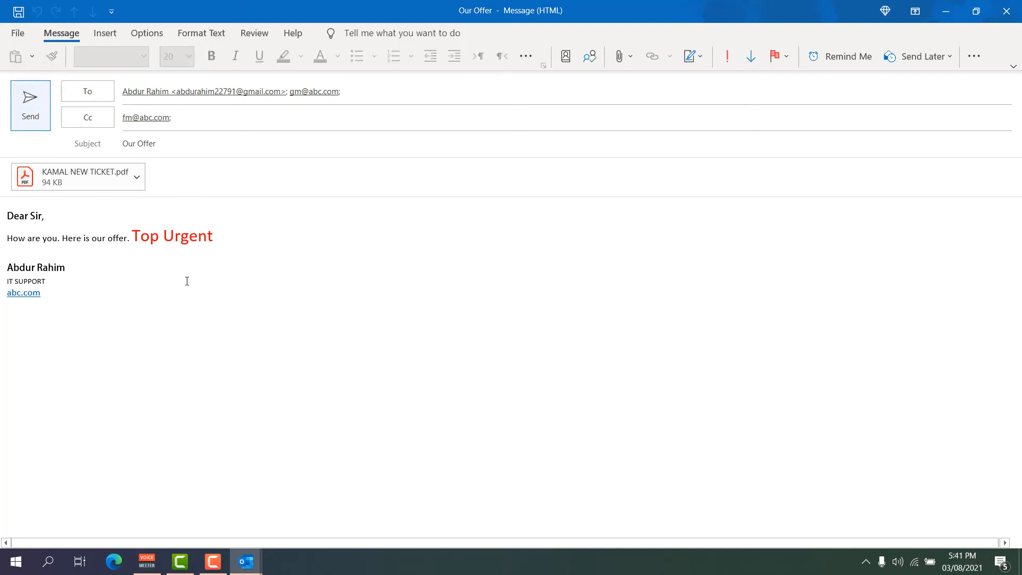
click(1006, 11)
click(518, 319)
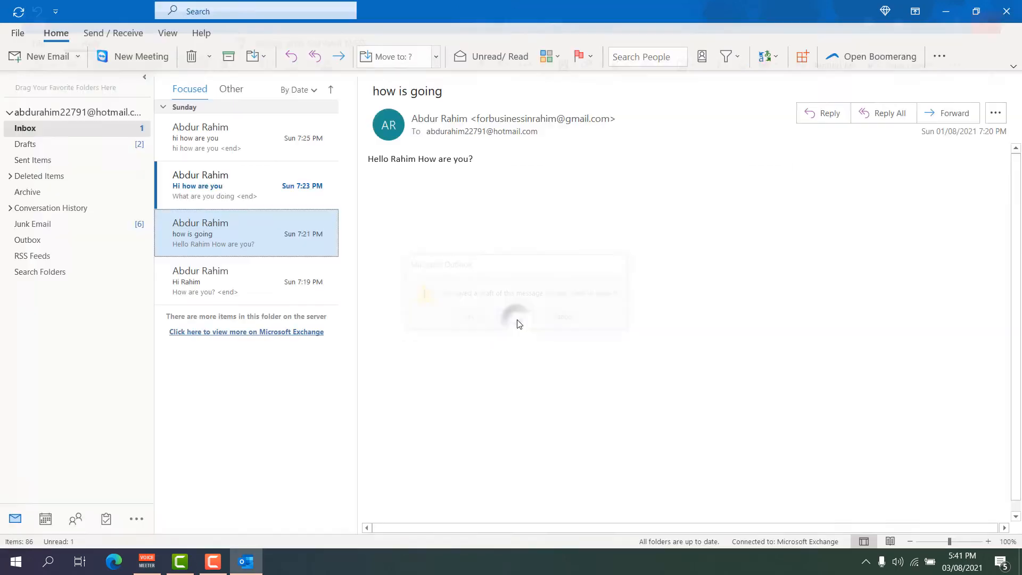
Check Sent Items, then open the 'hi how are you' message in the Inbox.
click(48, 160)
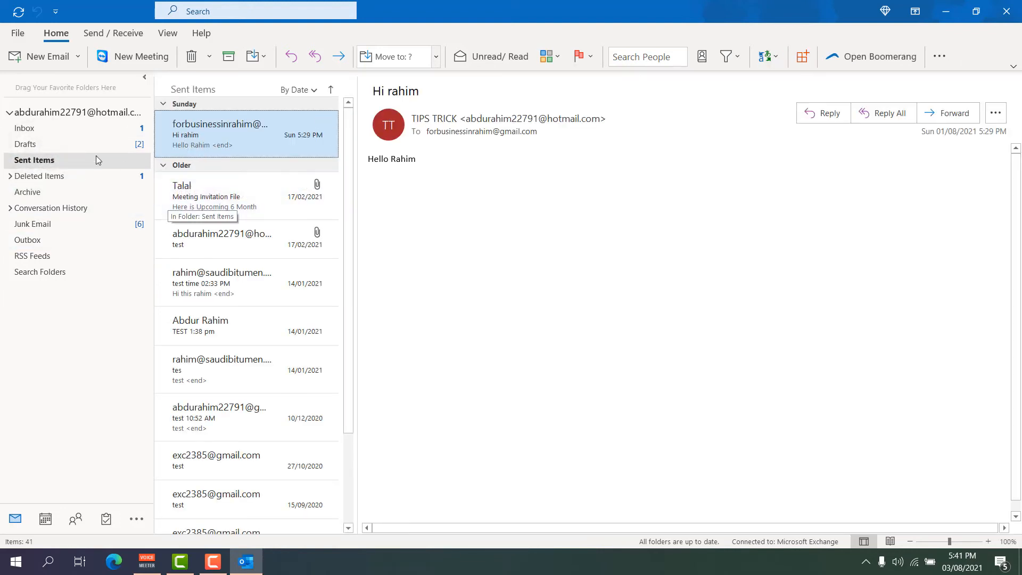
click(49, 129)
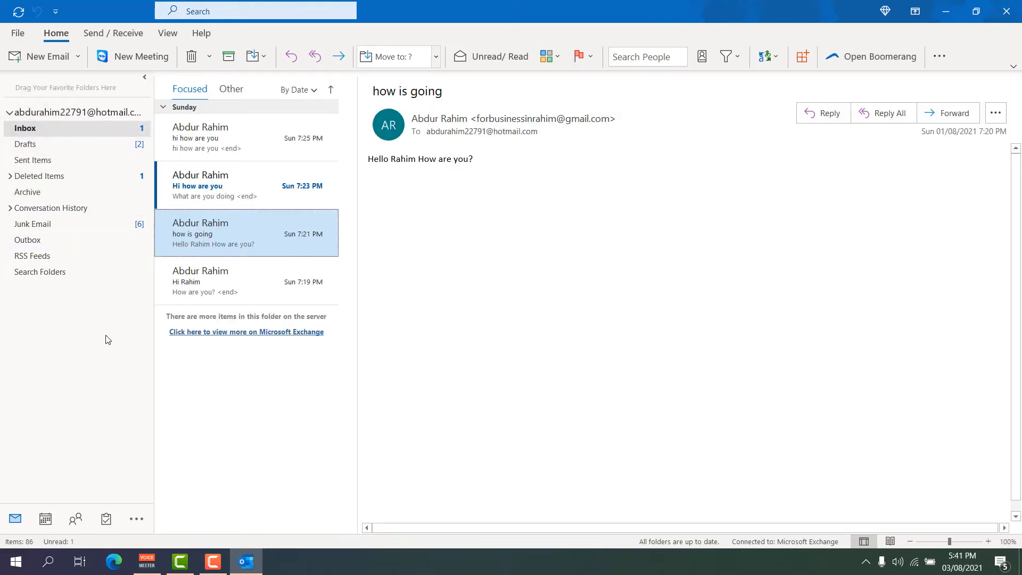
click(196, 138)
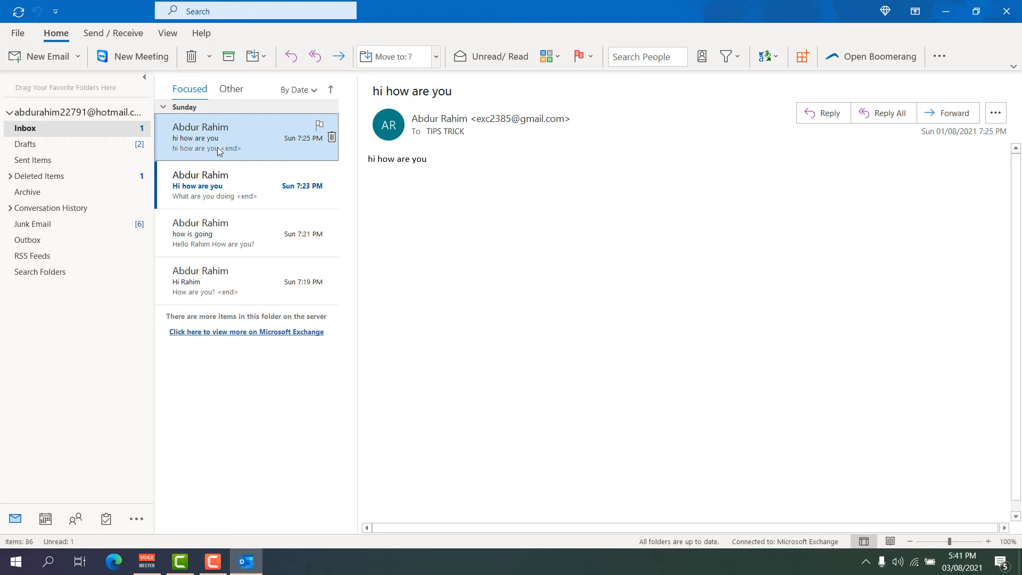
Start a Reply All to 'hi how are you', type filler text, then discard the draft.
right_click(221, 143)
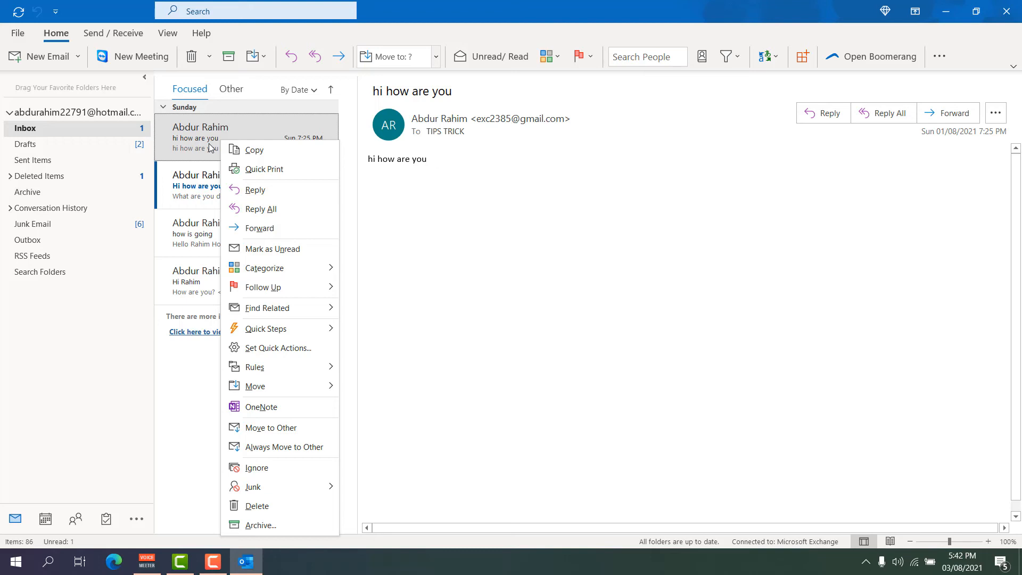
click(261, 209)
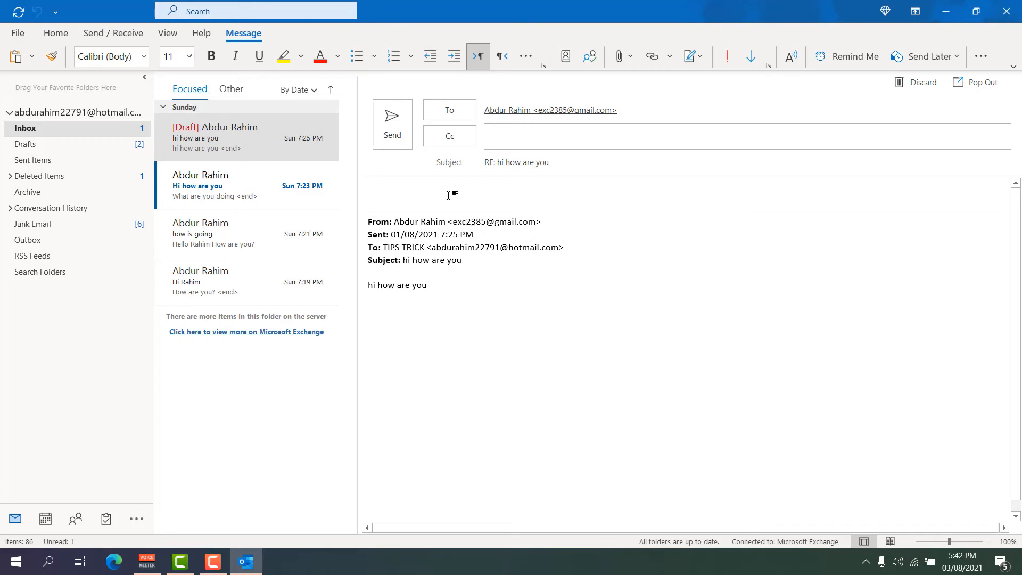
text(dfhsdkfhdkjfkl sdfsbjs d)
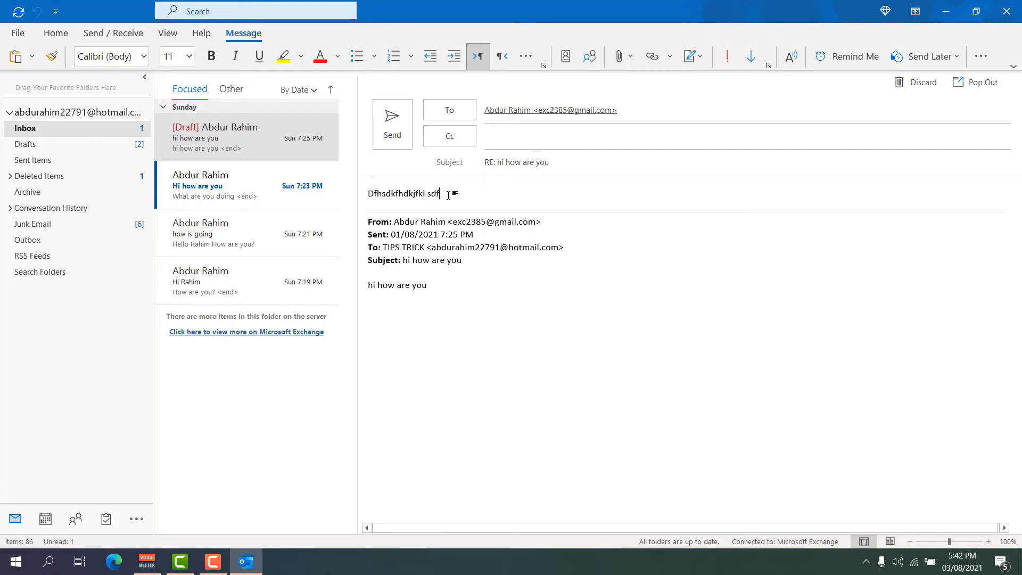
key(BackSpace)
click(918, 83)
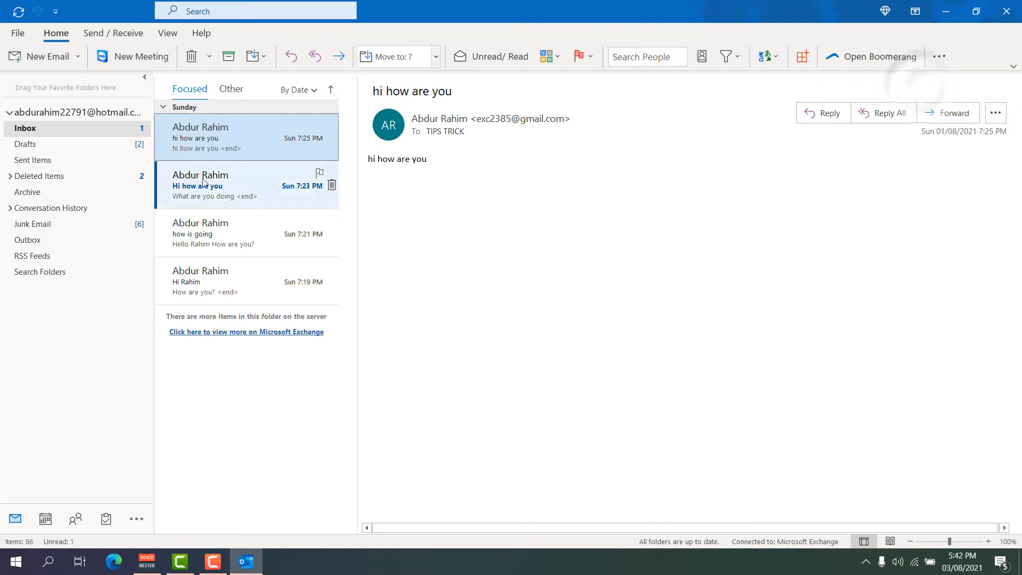
Open the Sunday 7:23 PM 'Hi how are you' message reading 'What are you doing'.
right_click(212, 144)
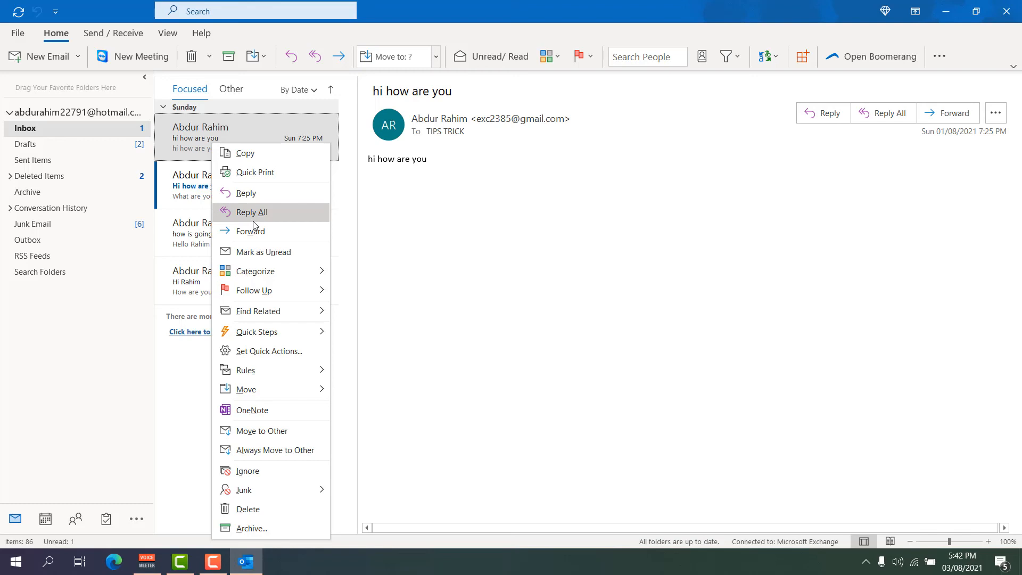
click(185, 184)
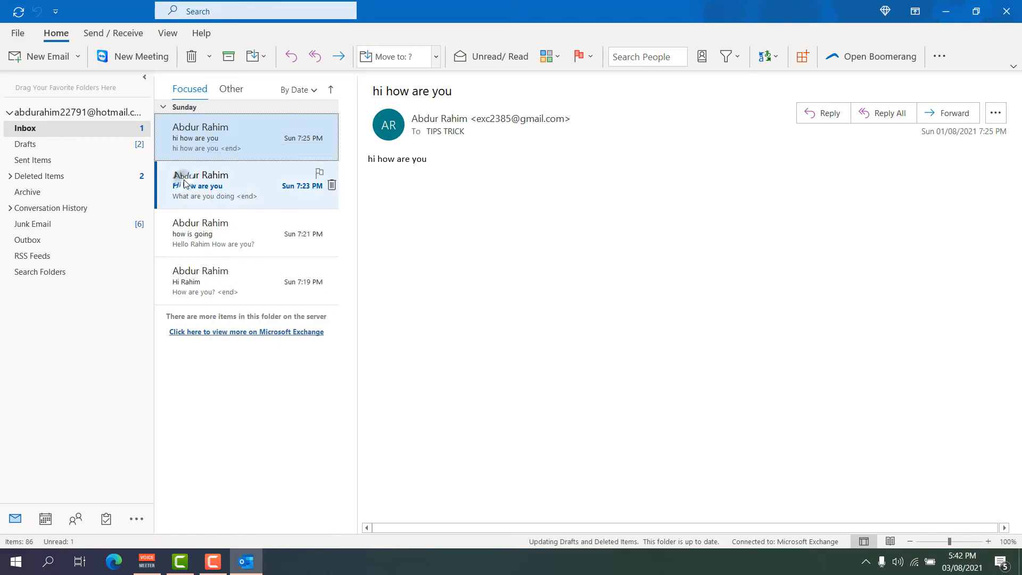
click(196, 186)
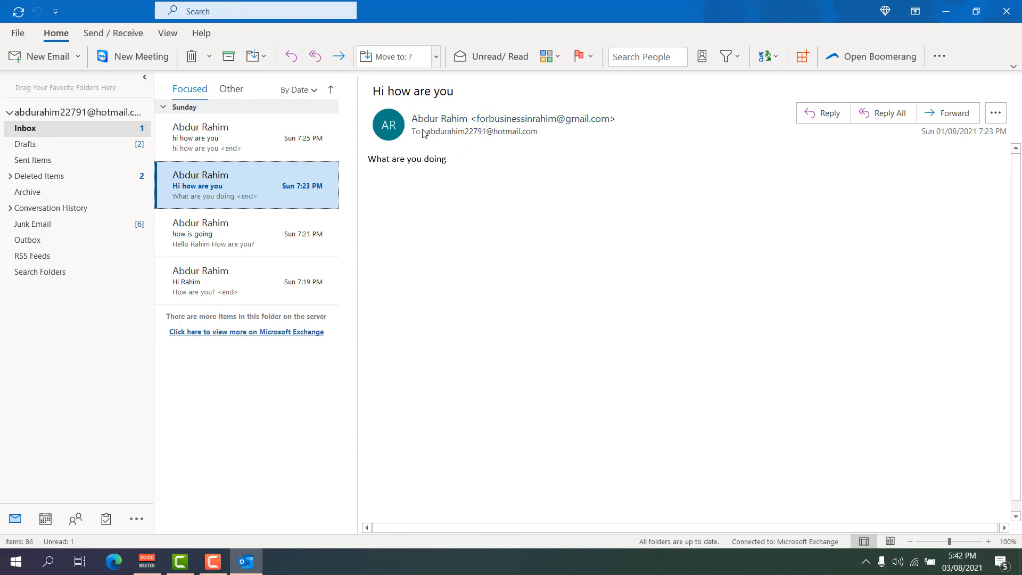
Forward 'Hi how are you' to a recent Gmail contact with the body 'ecggg'.
right_click(222, 181)
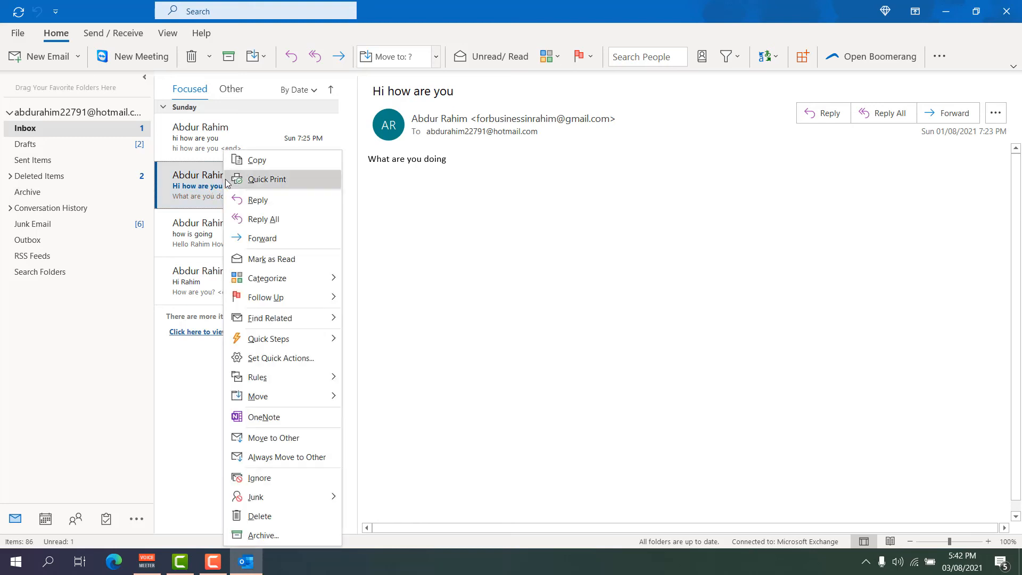
click(261, 240)
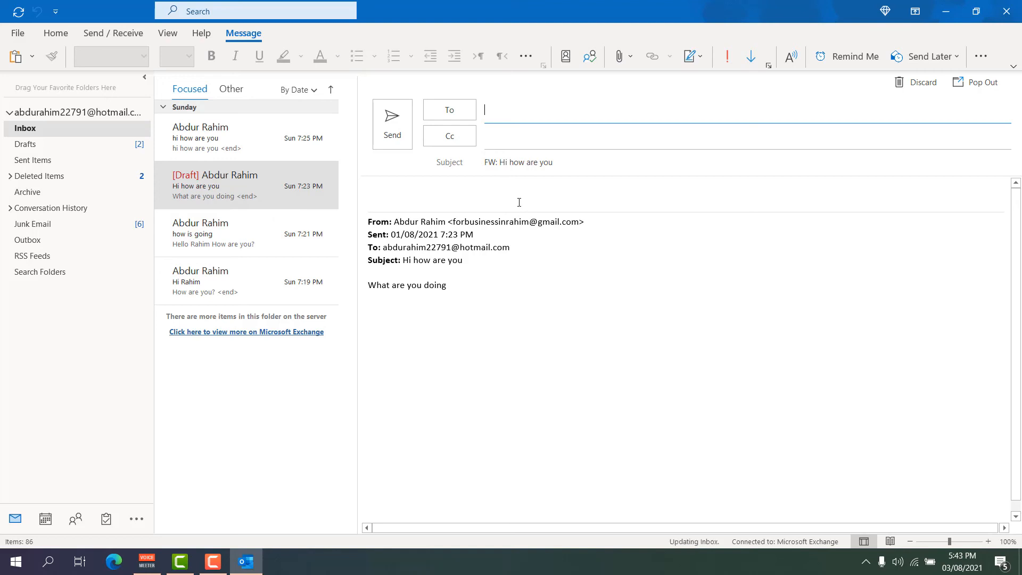
text(ex)
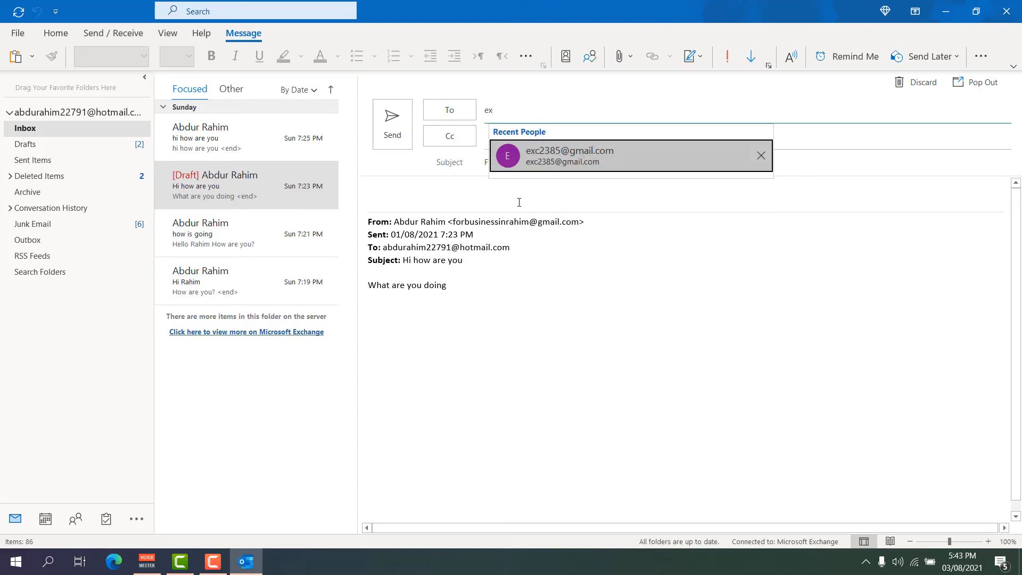
click(634, 159)
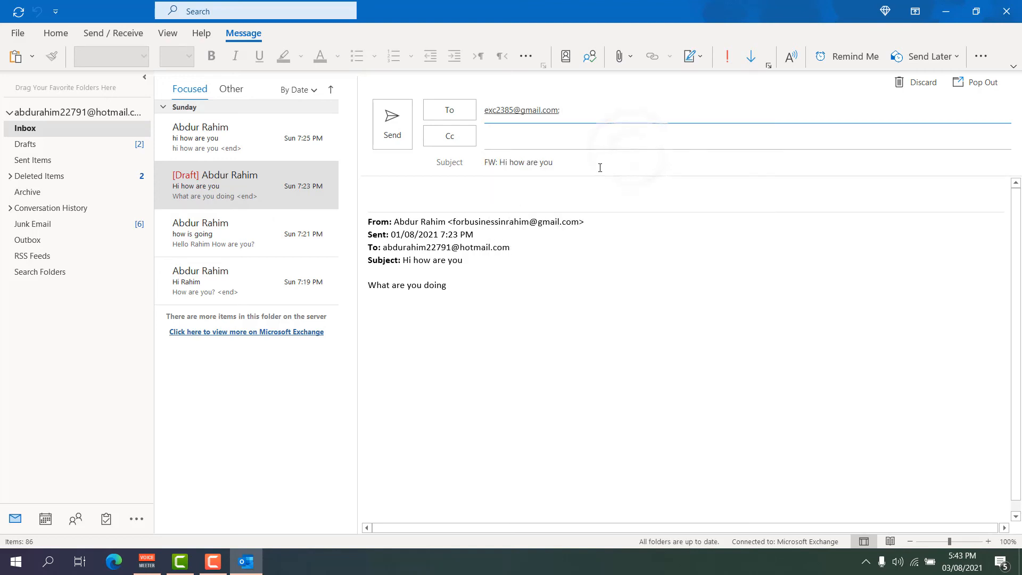
click(504, 186)
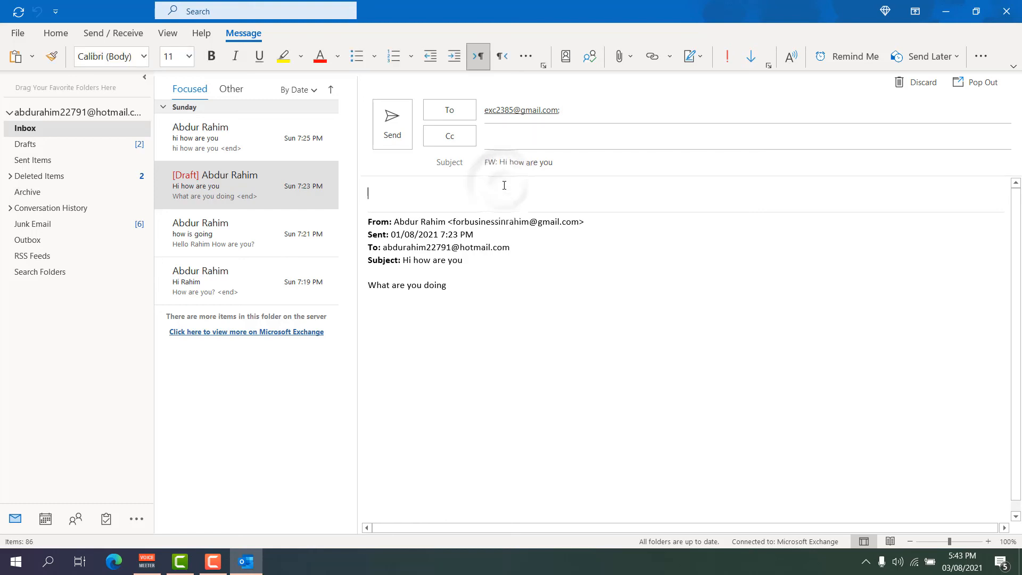
text(ecggg)
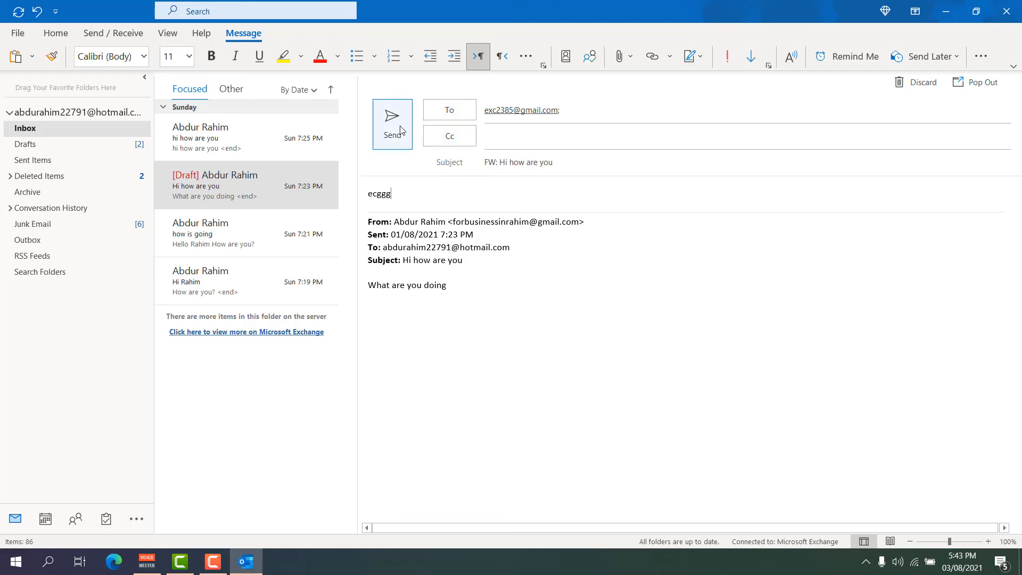
Switch to the 'how is going' message, then reopen the saved forward draft.
click(255, 229)
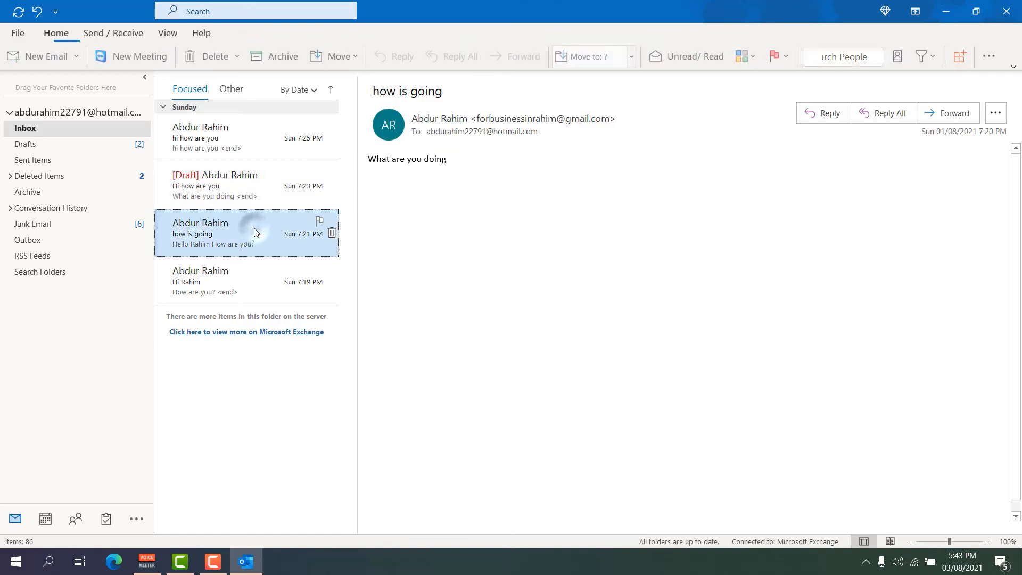
right_click(252, 228)
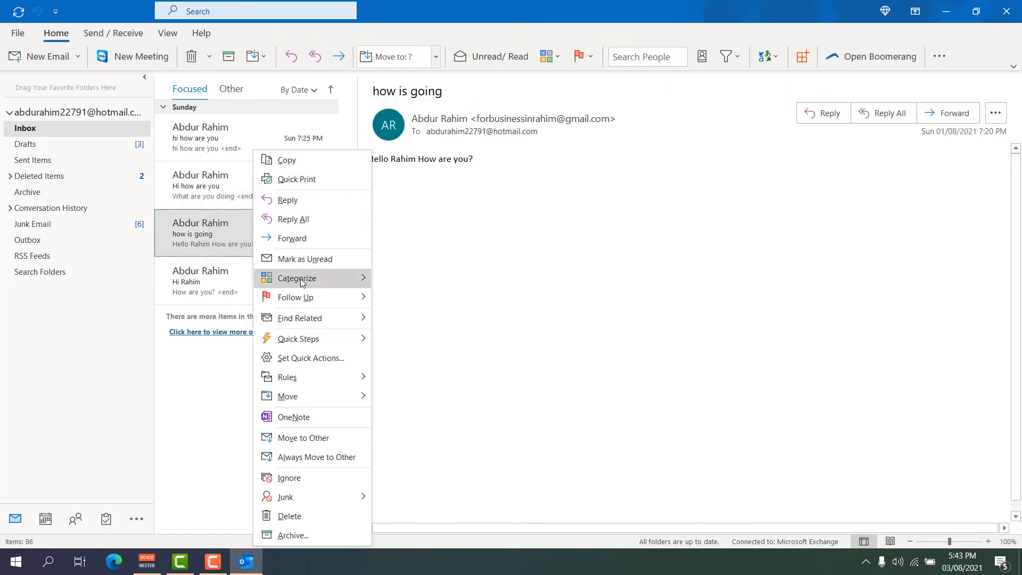
click(211, 192)
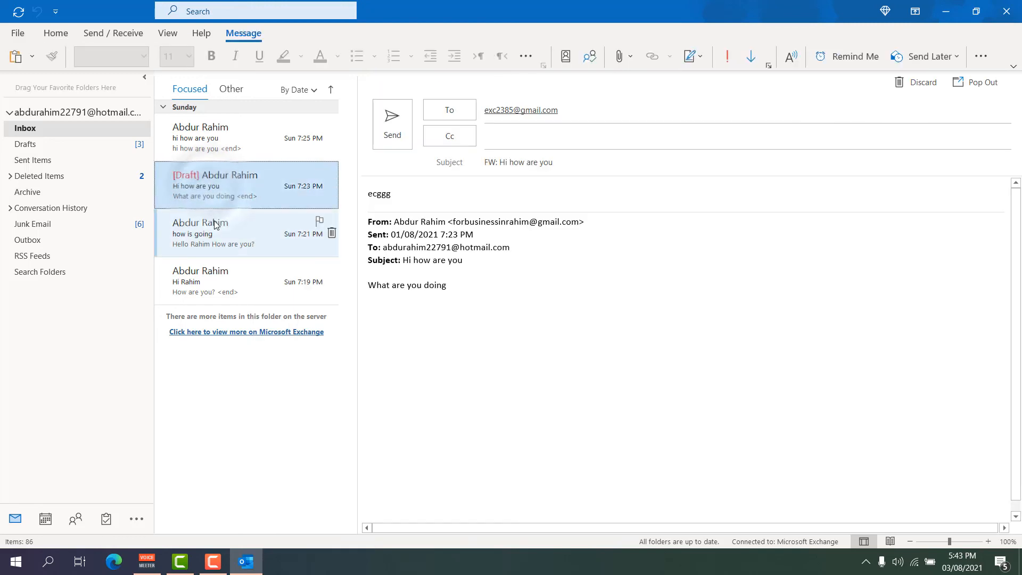
Open the 'how is going' message in its own window and bring up File > Print.
double_click(215, 223)
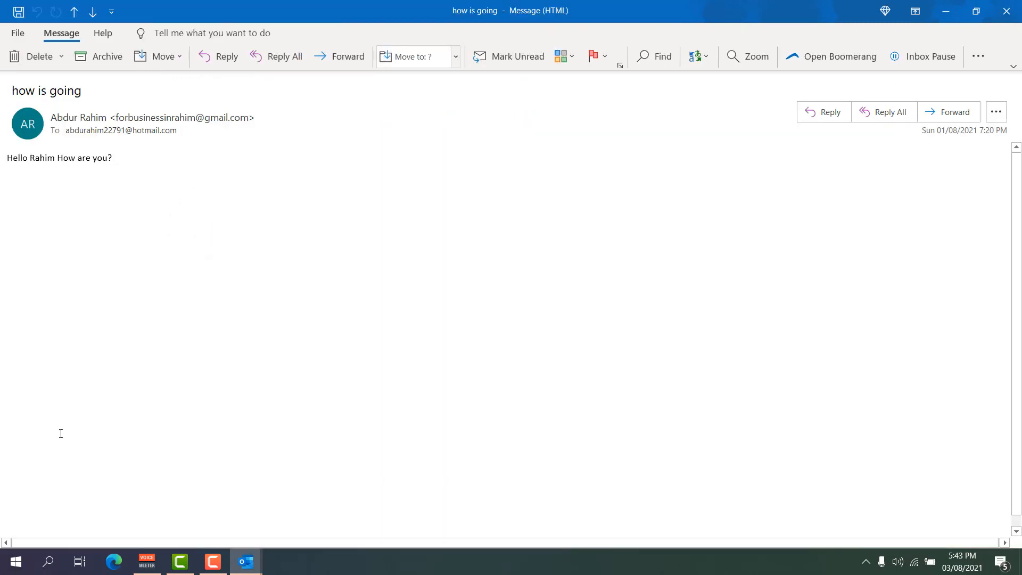
click(20, 34)
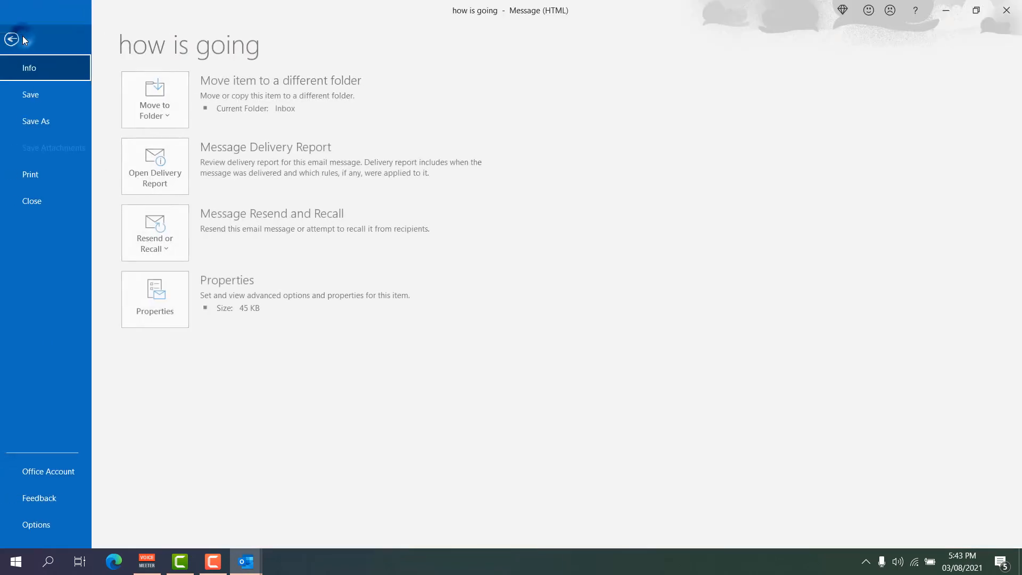
click(49, 176)
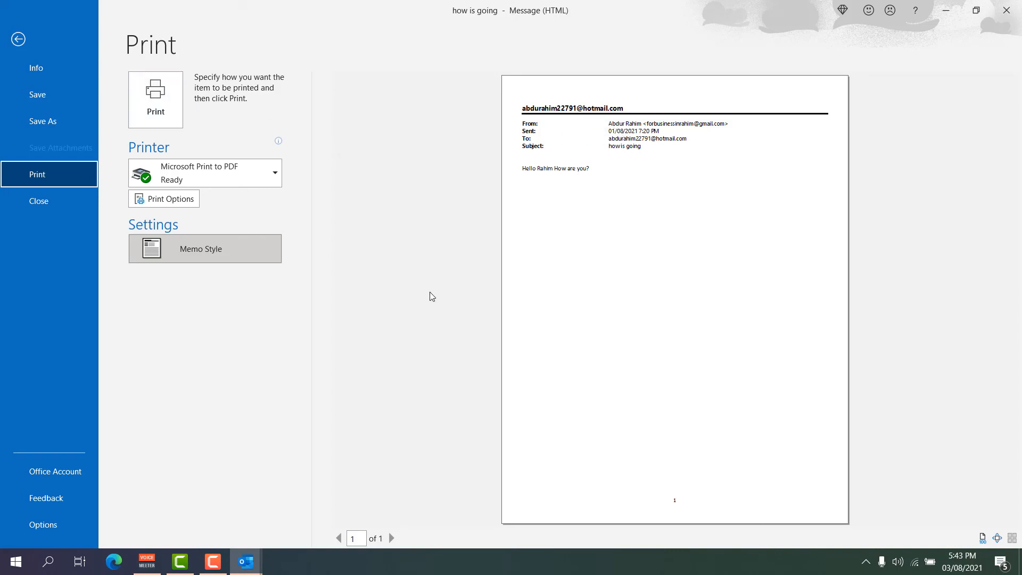
Set Print Options to pages 5-5, cancel without printing, and close the message window.
click(191, 201)
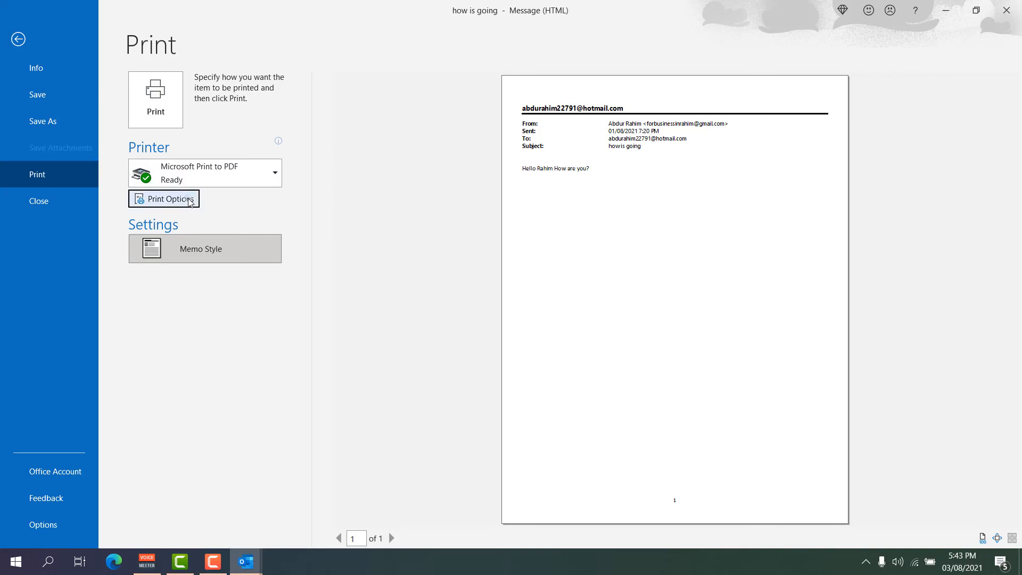
click(371, 312)
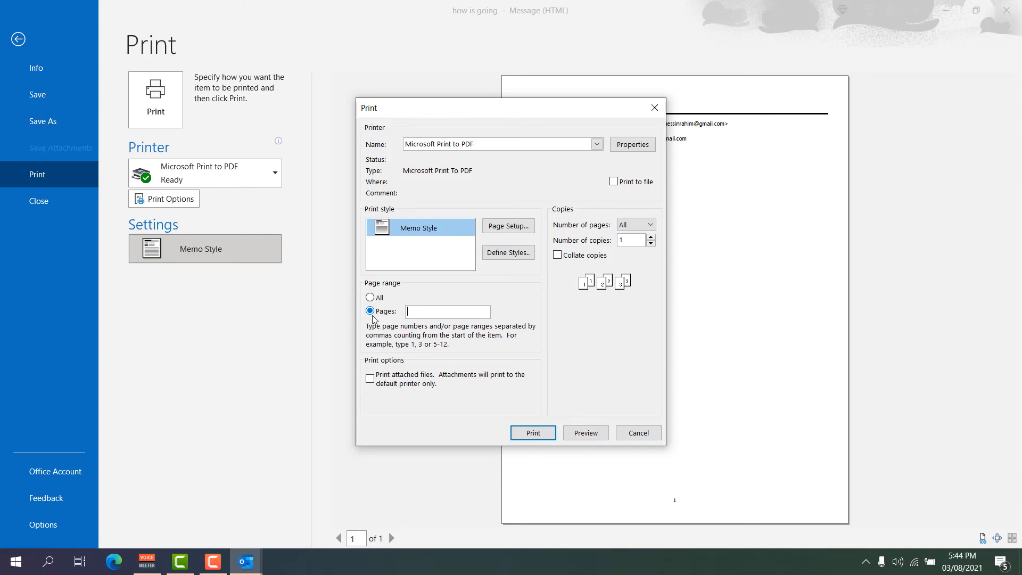
text(3-3)
key(BackSpace)
key(BackSpace)
text(5-5)
click(637, 435)
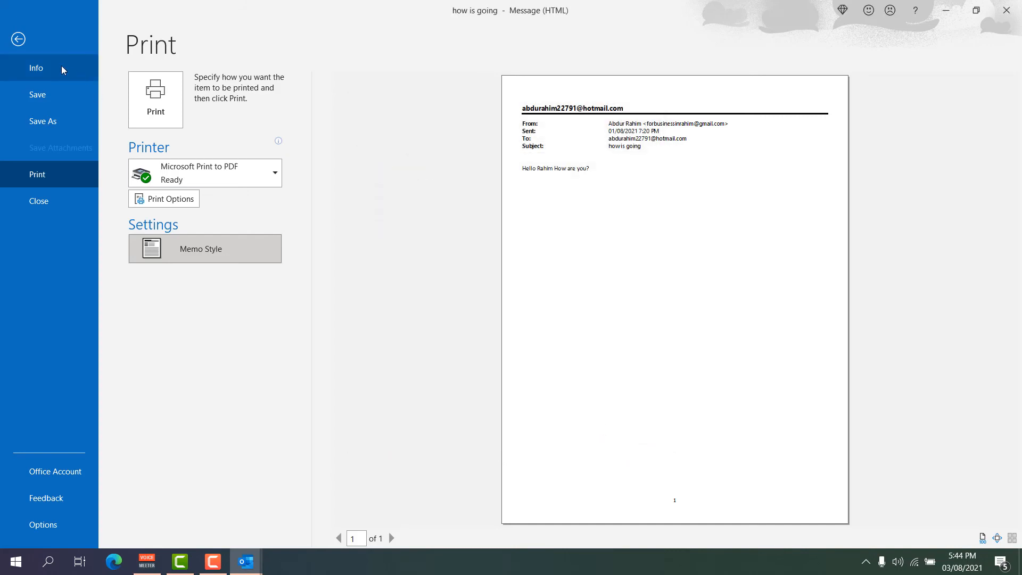
click(19, 39)
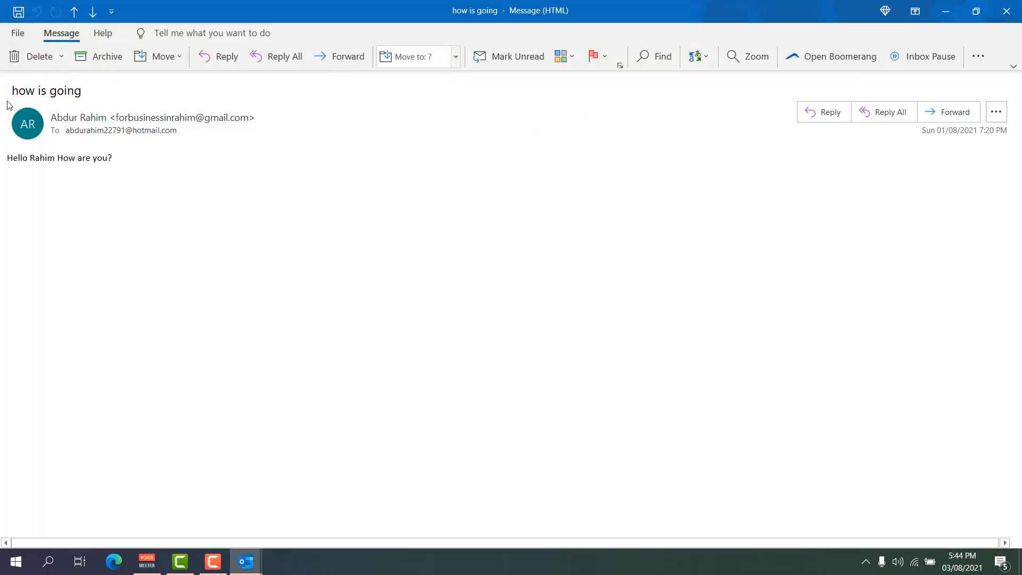
click(1006, 11)
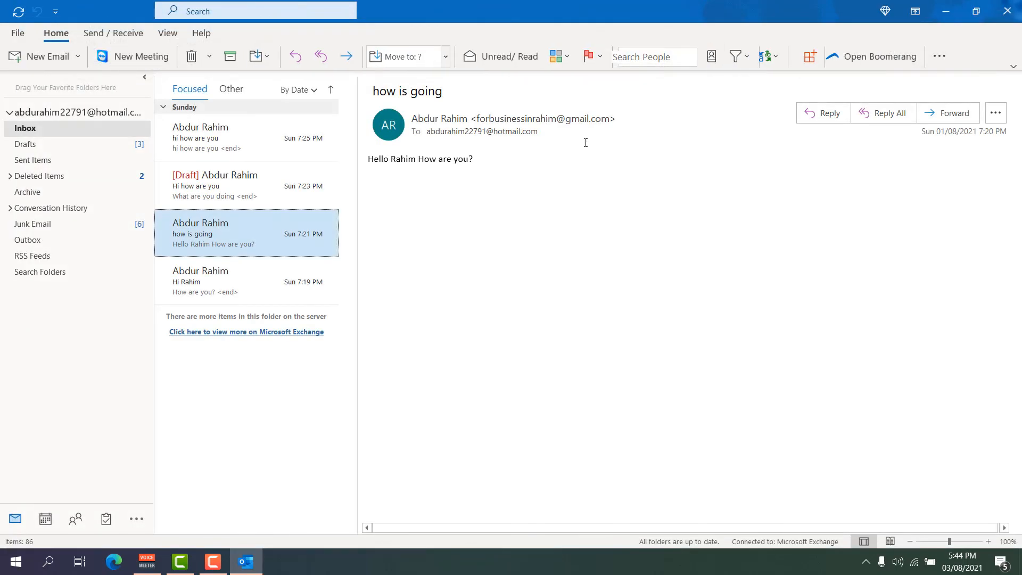